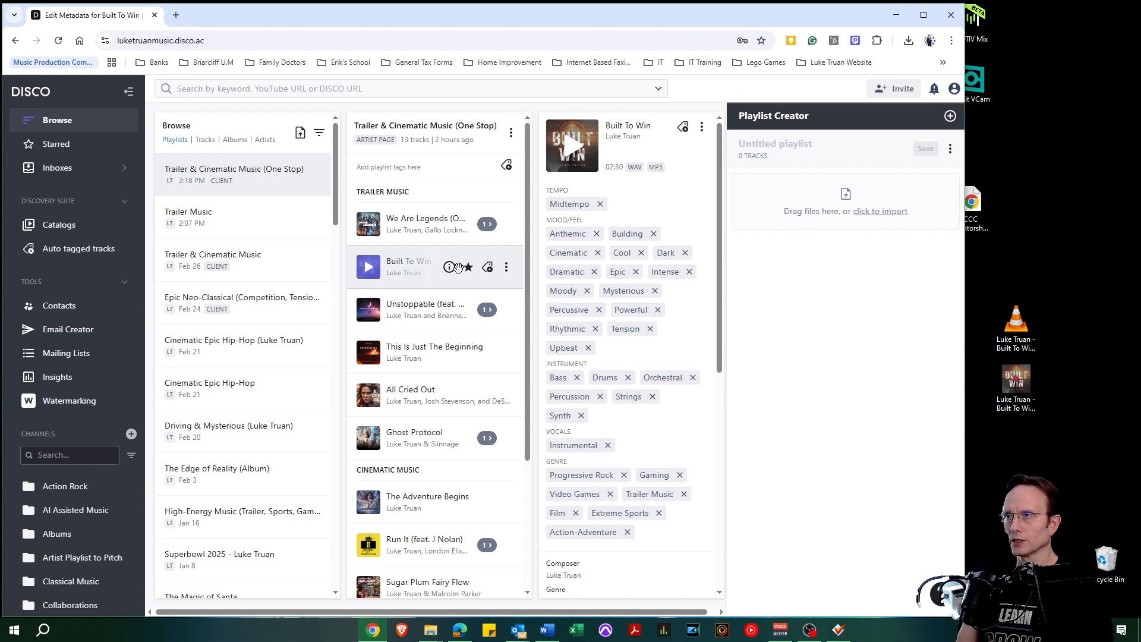
# Open the track information of "Built To Win" for editing and look through its metadata, lyrics, writers, tags, custom and notes sections
pyautogui.click(507, 269)
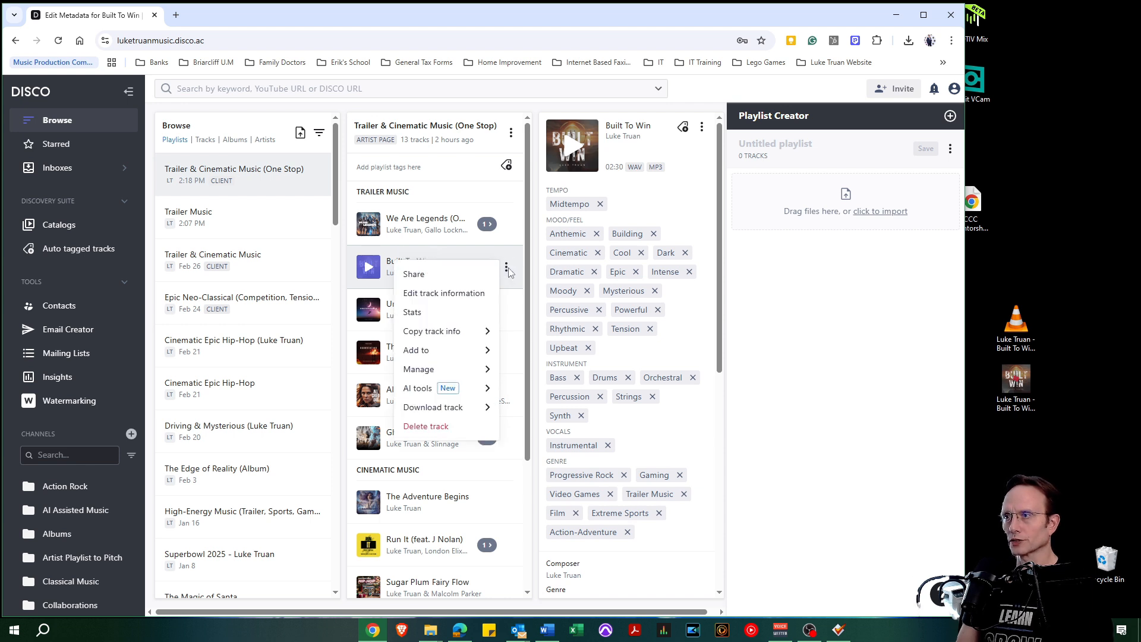
pyautogui.click(447, 294)
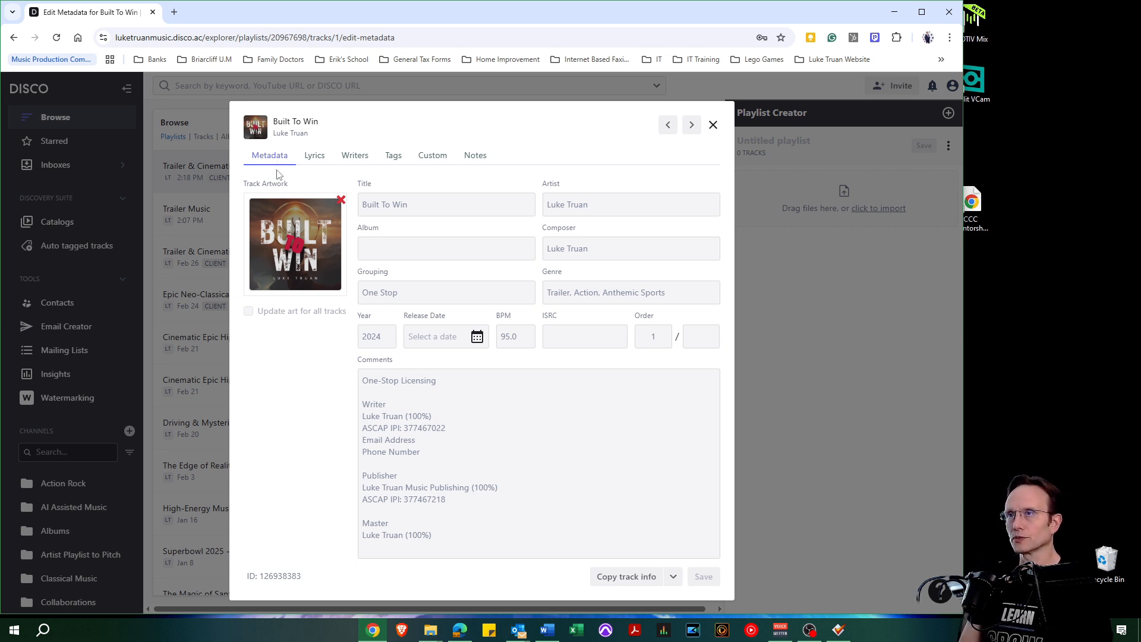
pyautogui.click(317, 157)
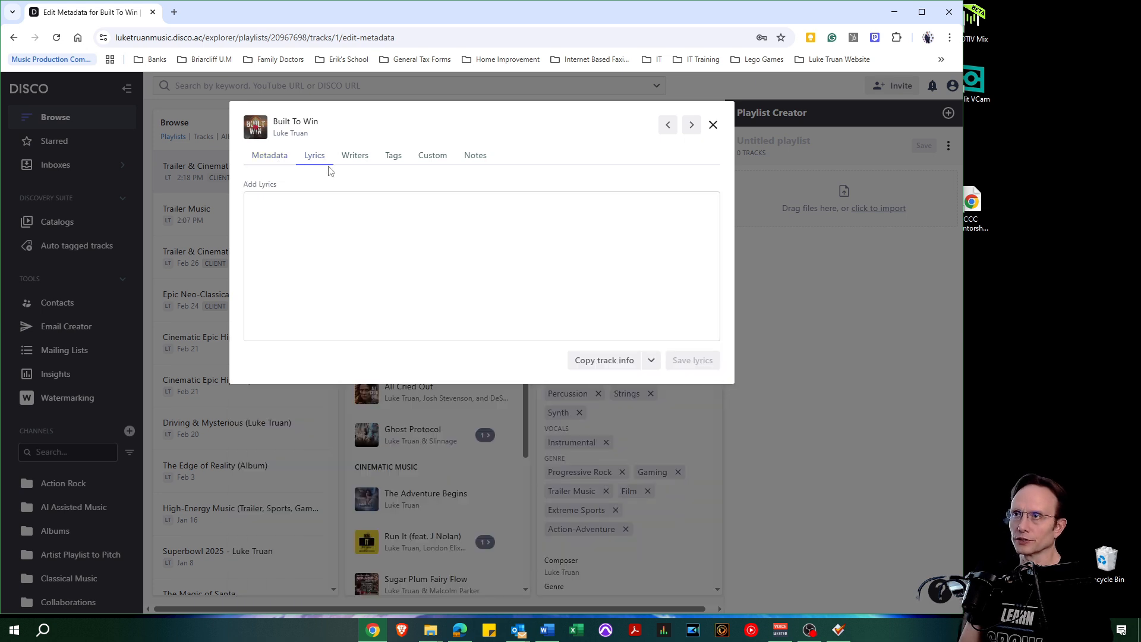
pyautogui.click(353, 159)
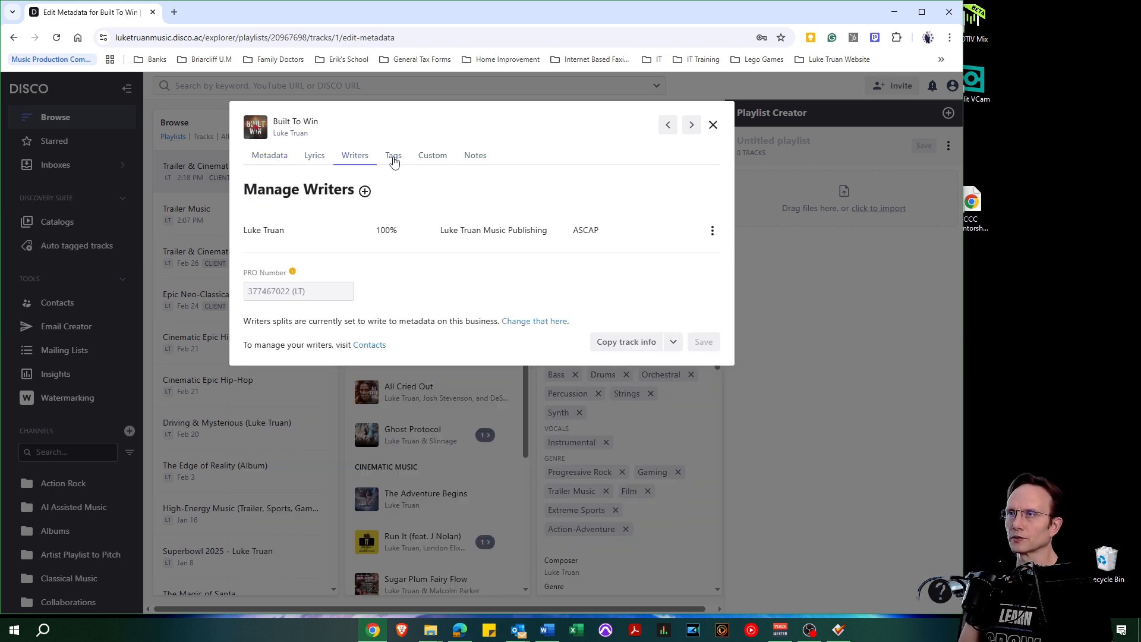
pyautogui.click(393, 159)
pyautogui.click(433, 157)
pyautogui.click(485, 158)
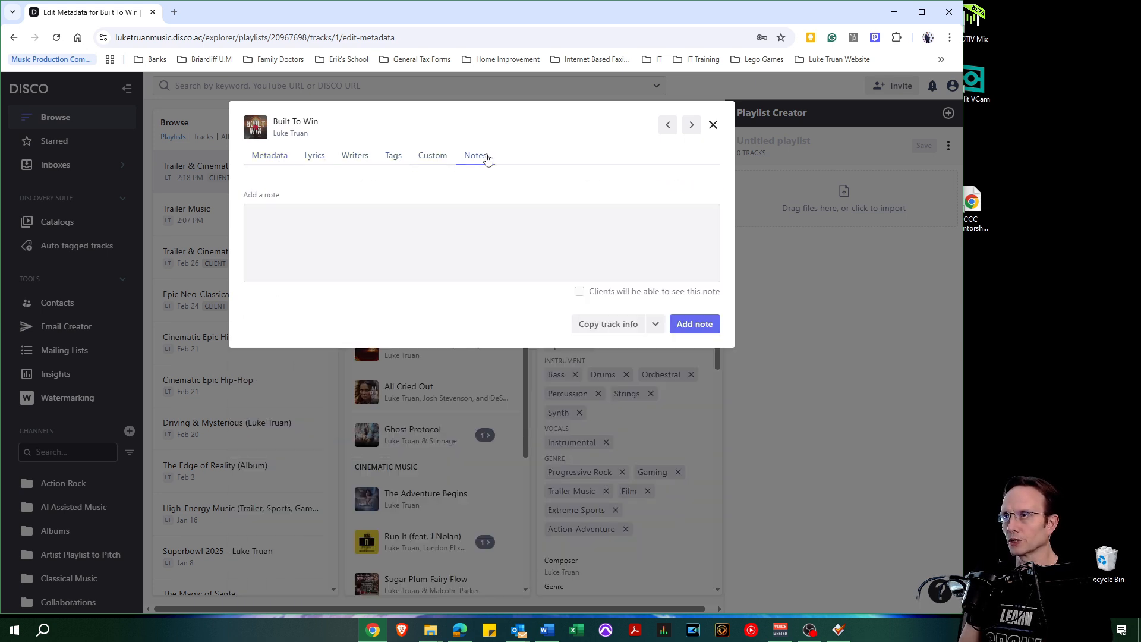
pyautogui.click(265, 158)
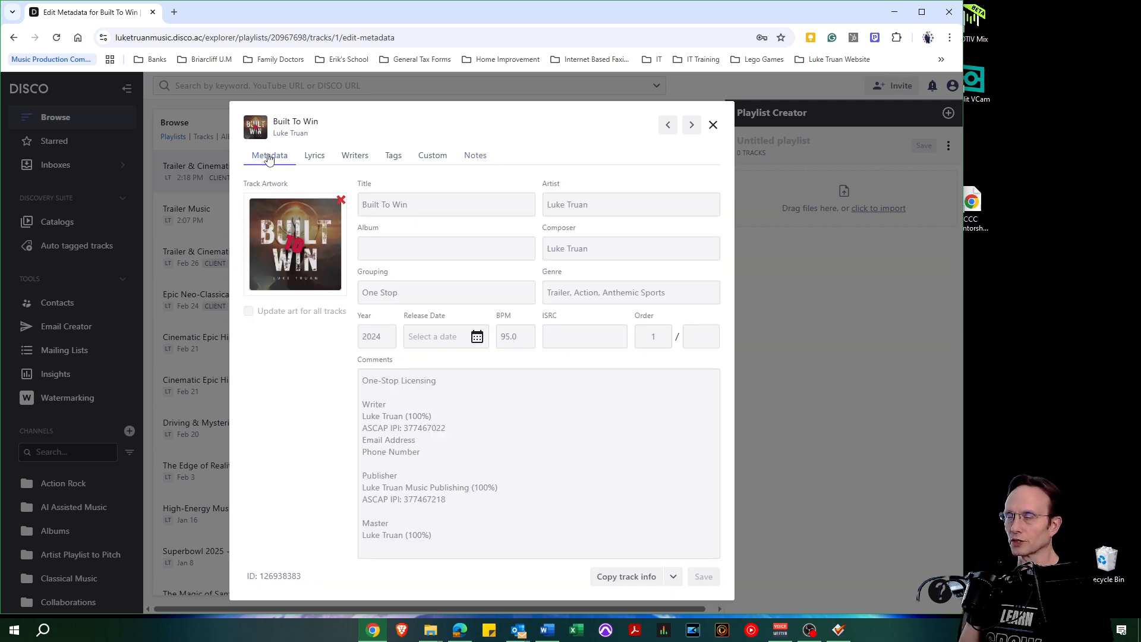
# Review the track's title and grouping, plus the licensing, writer contact, publisher and master details in the comments
pyautogui.rightClick(547, 475)
pyautogui.click(458, 202)
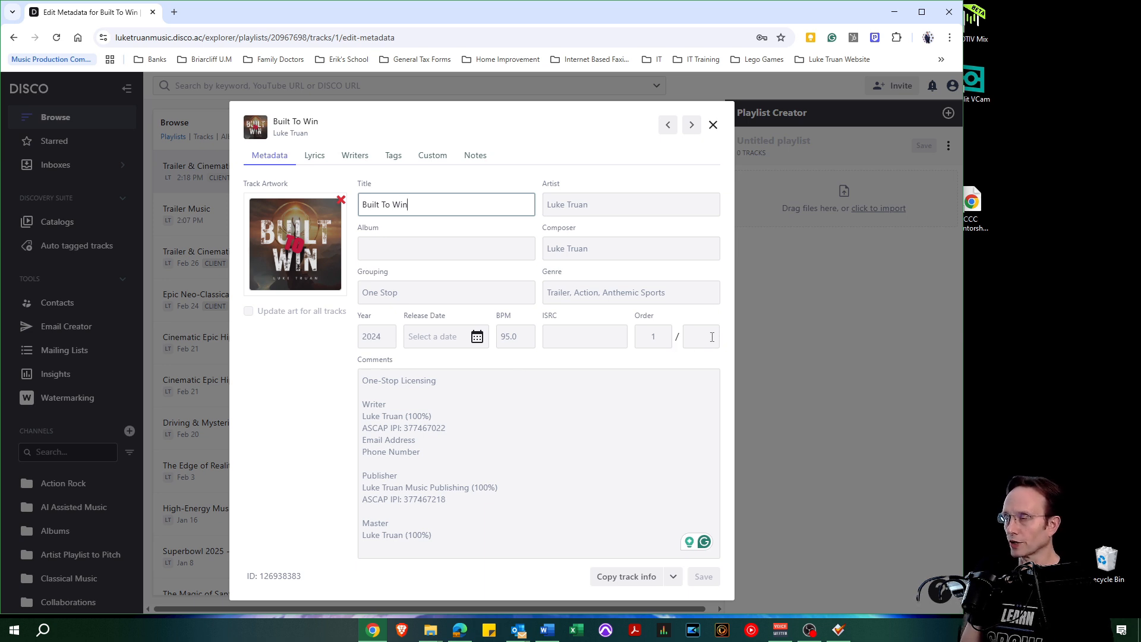
pyautogui.click(407, 402)
pyautogui.click(396, 203)
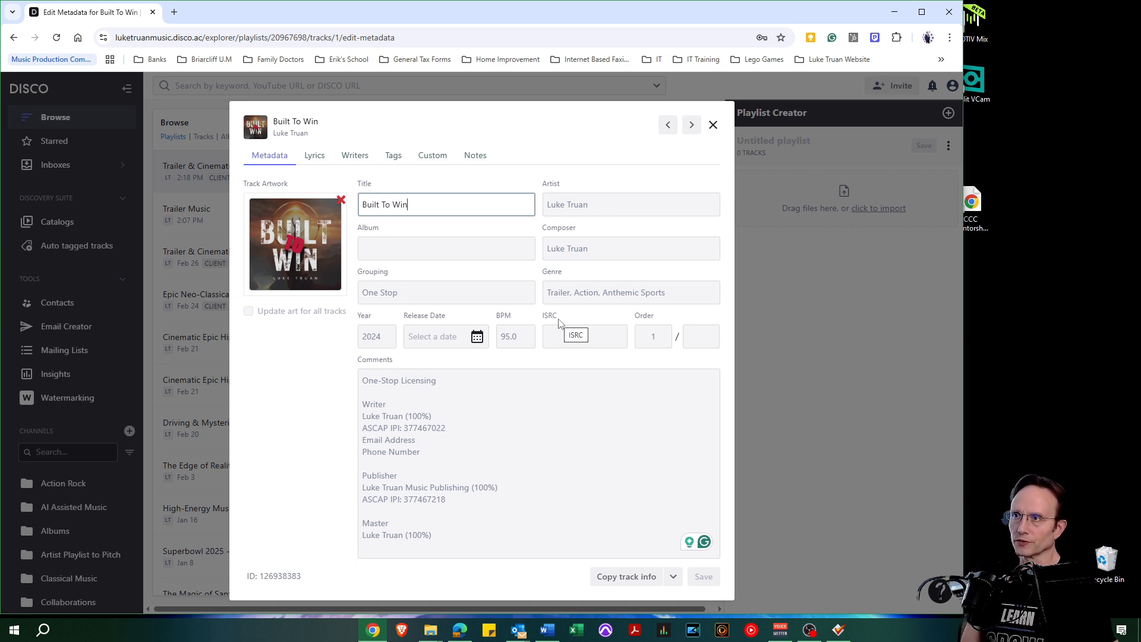
pyautogui.click(411, 294)
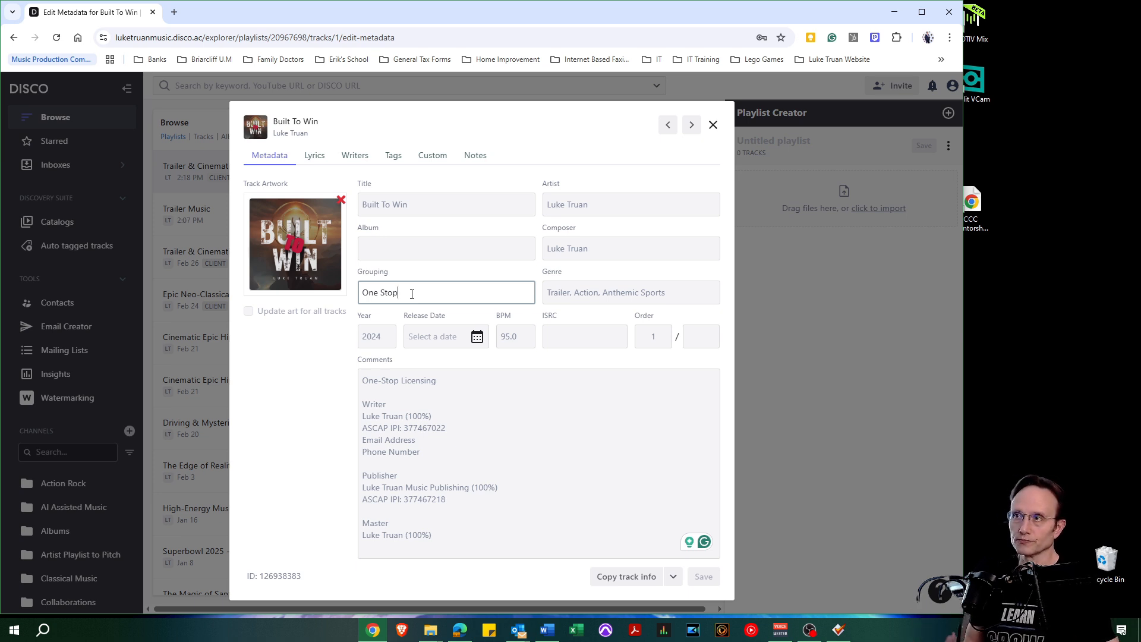
pyautogui.click(527, 400)
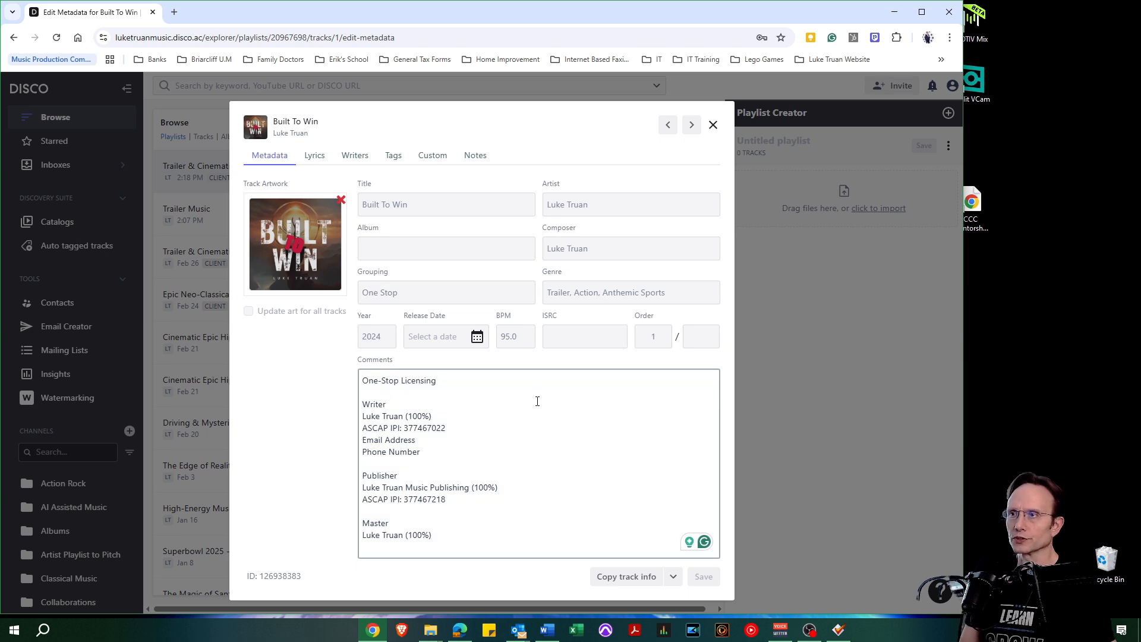
pyautogui.click(462, 395)
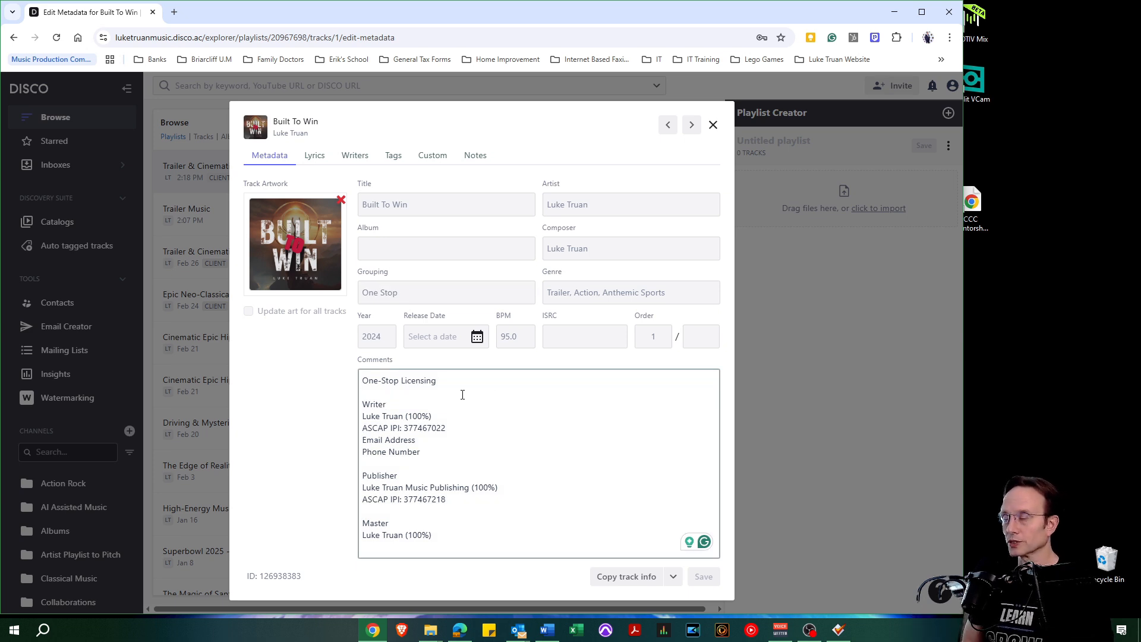
pyautogui.moveTo(453, 376); pyautogui.dragTo(357, 379)
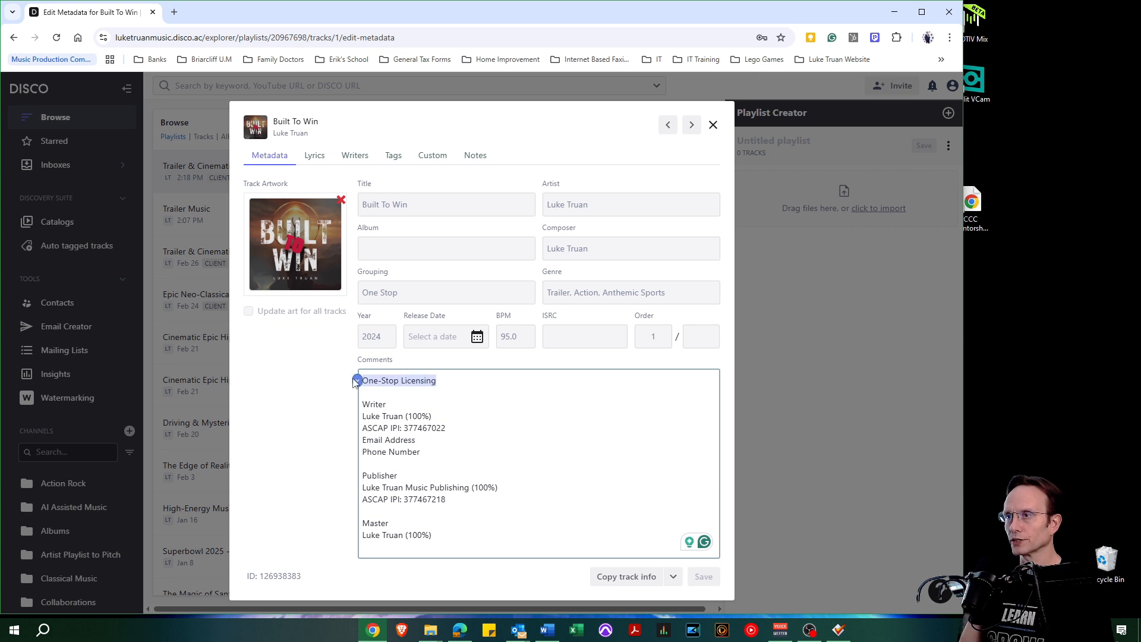
pyautogui.click(385, 391)
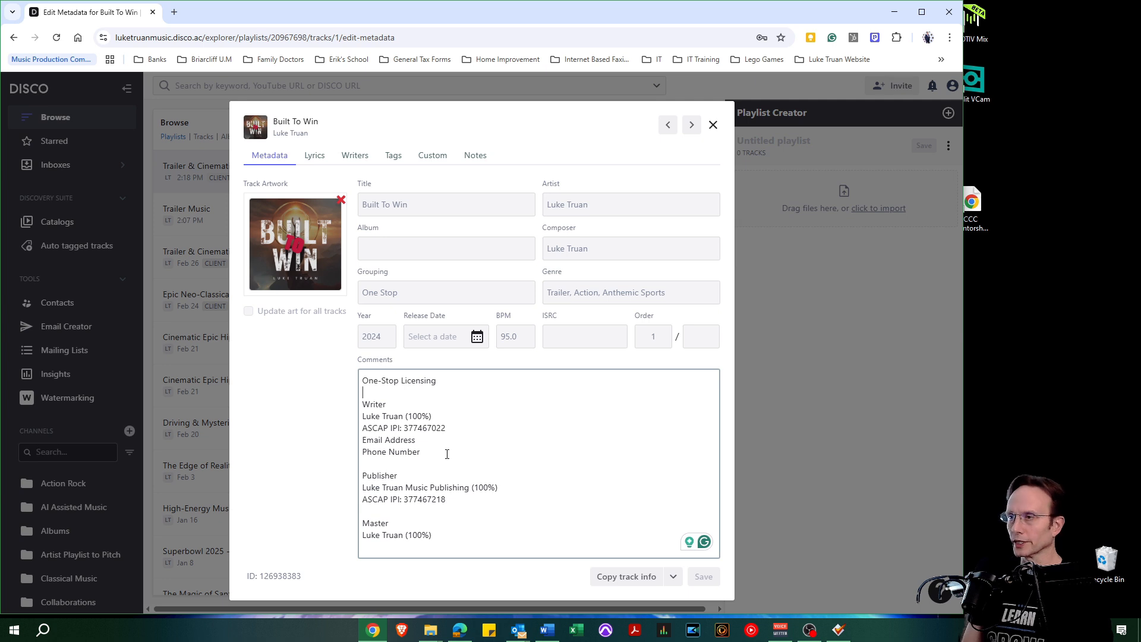
pyautogui.moveTo(361, 440); pyautogui.dragTo(382, 453)
pyautogui.click(423, 466)
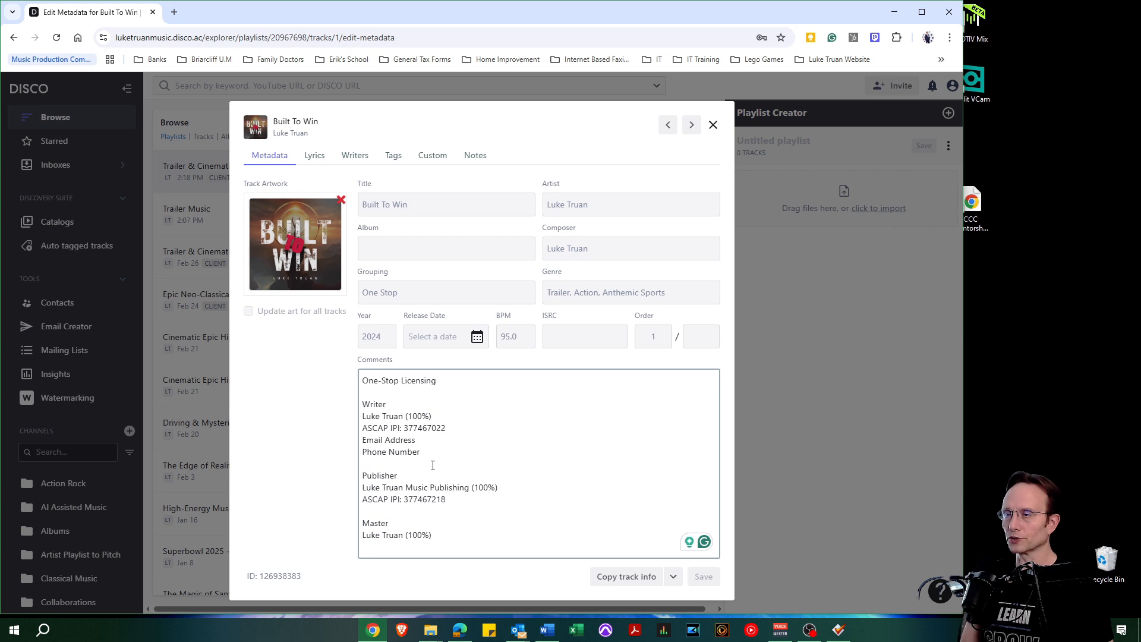
# Check the track's lyrics field and its list of writers
pyautogui.click(322, 167)
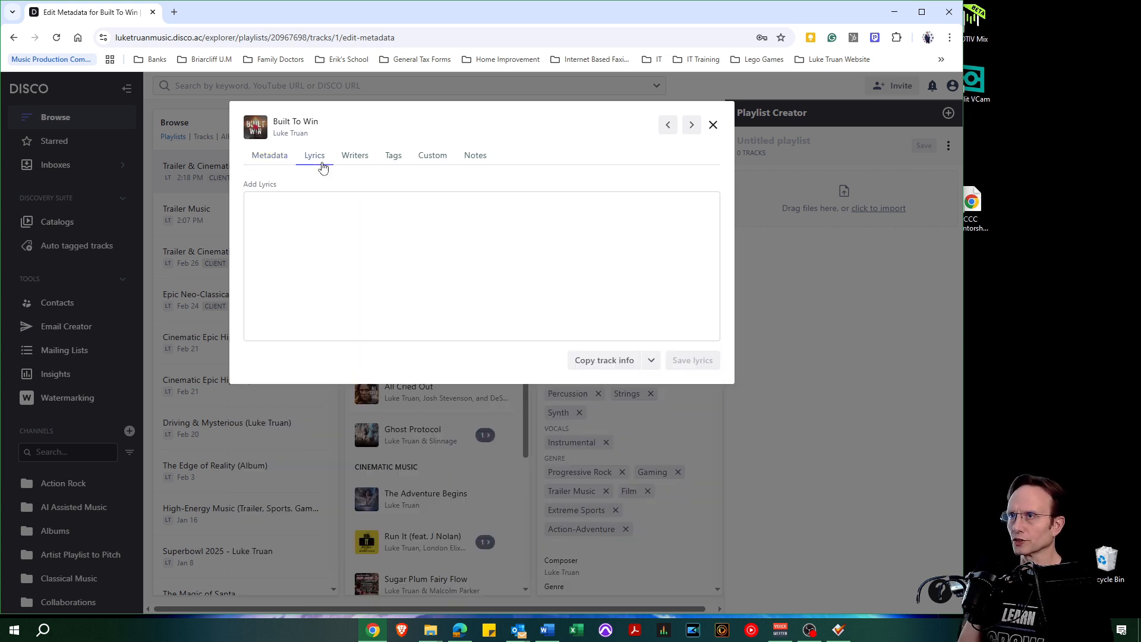
pyautogui.click(303, 219)
pyautogui.click(363, 159)
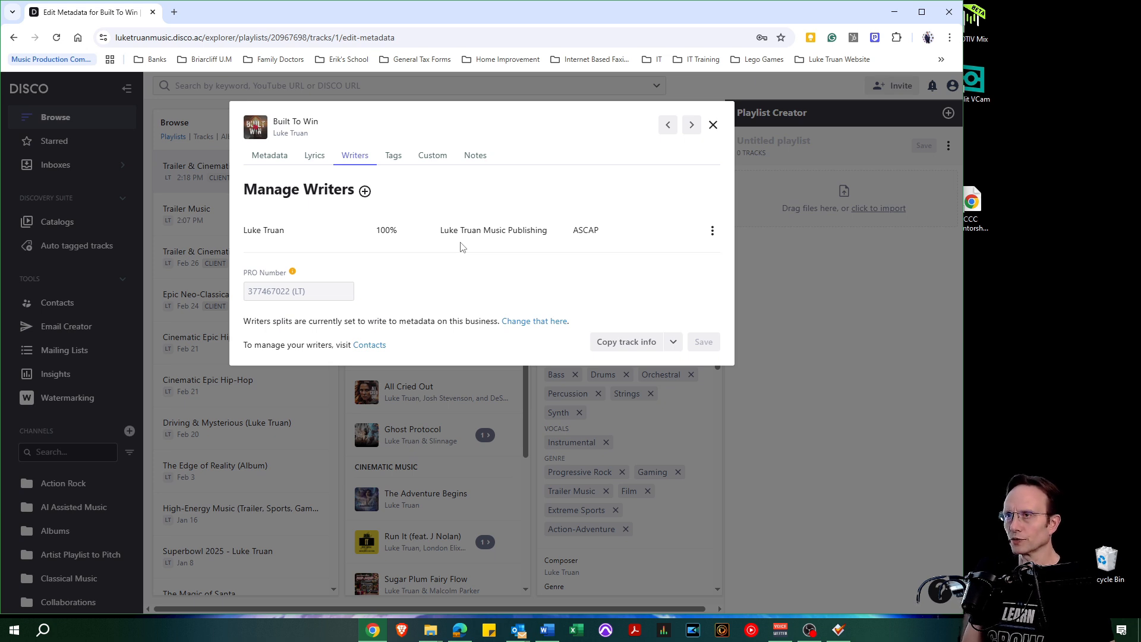
# Add a blank writer row and try out a new writer name, a new publisher name and the PRO choices
pyautogui.click(365, 190)
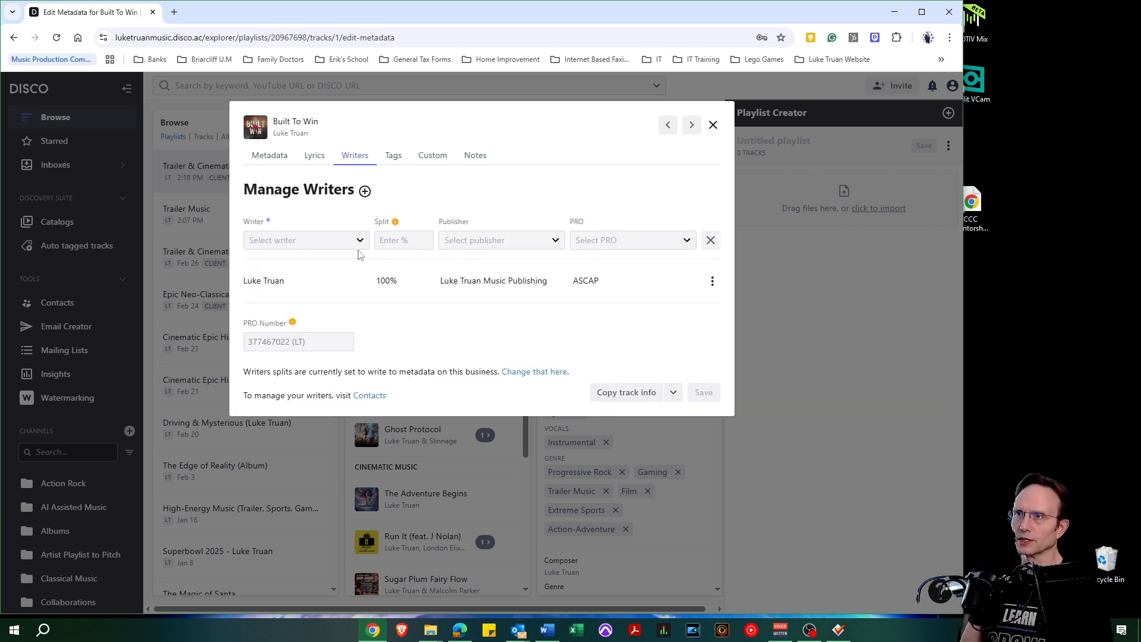
pyautogui.click(293, 242)
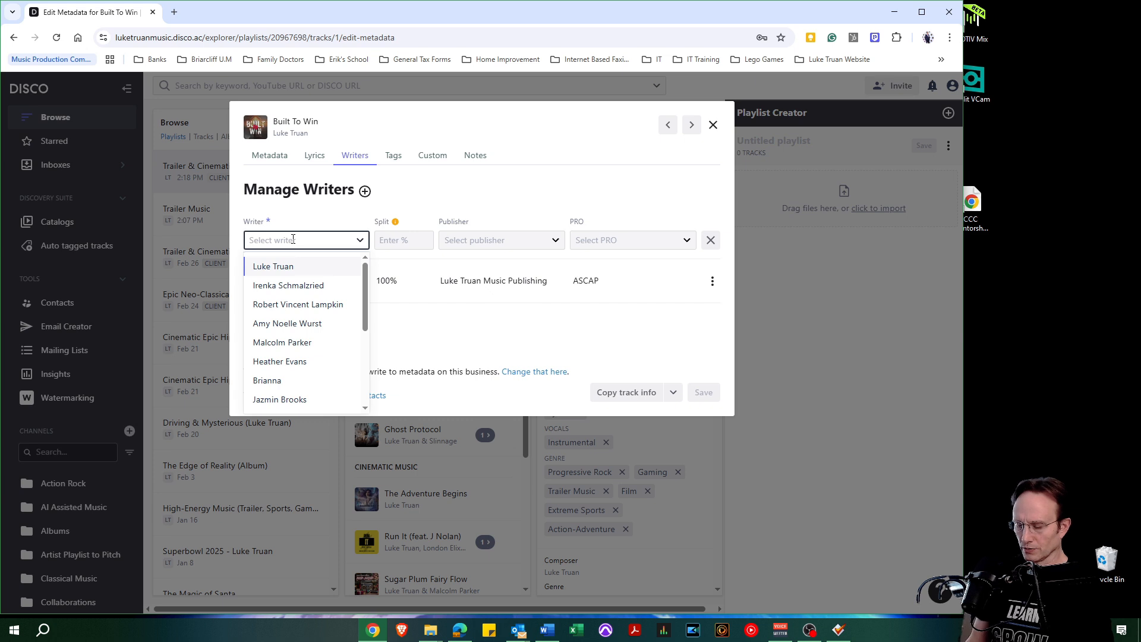
pyautogui.write('Johna')
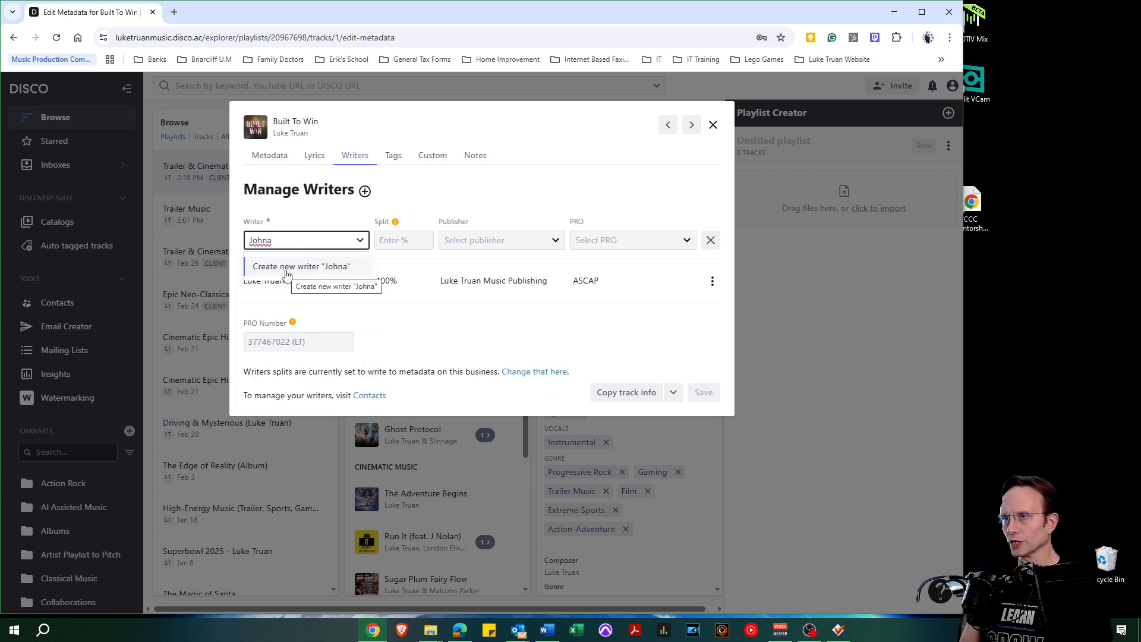
pyautogui.click(291, 242)
pyautogui.click(501, 239)
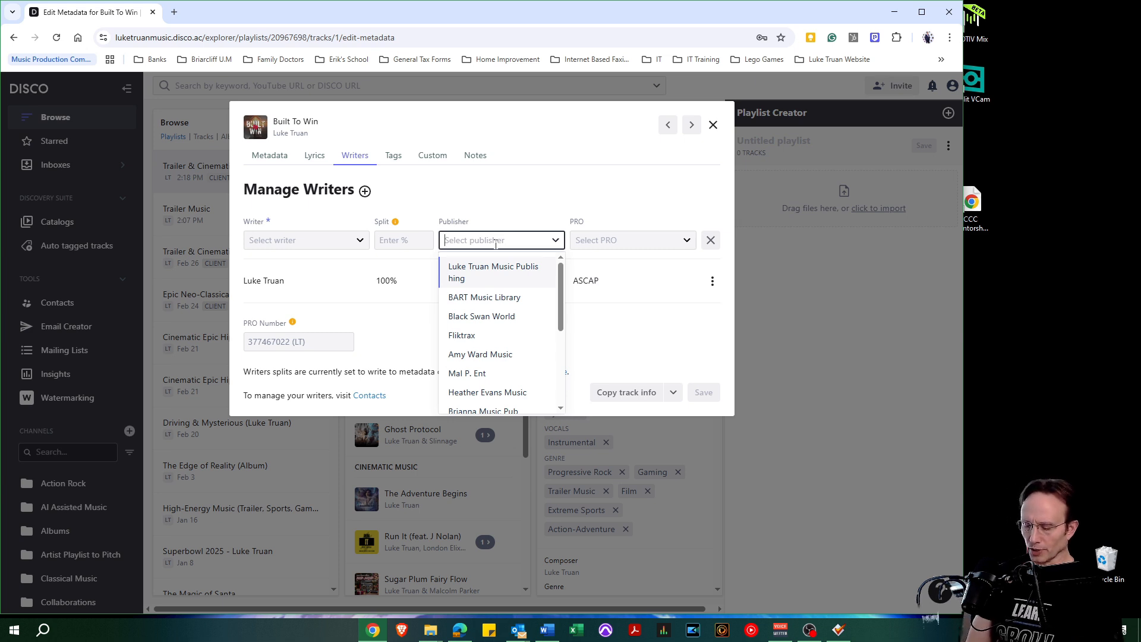
pyautogui.write('John')
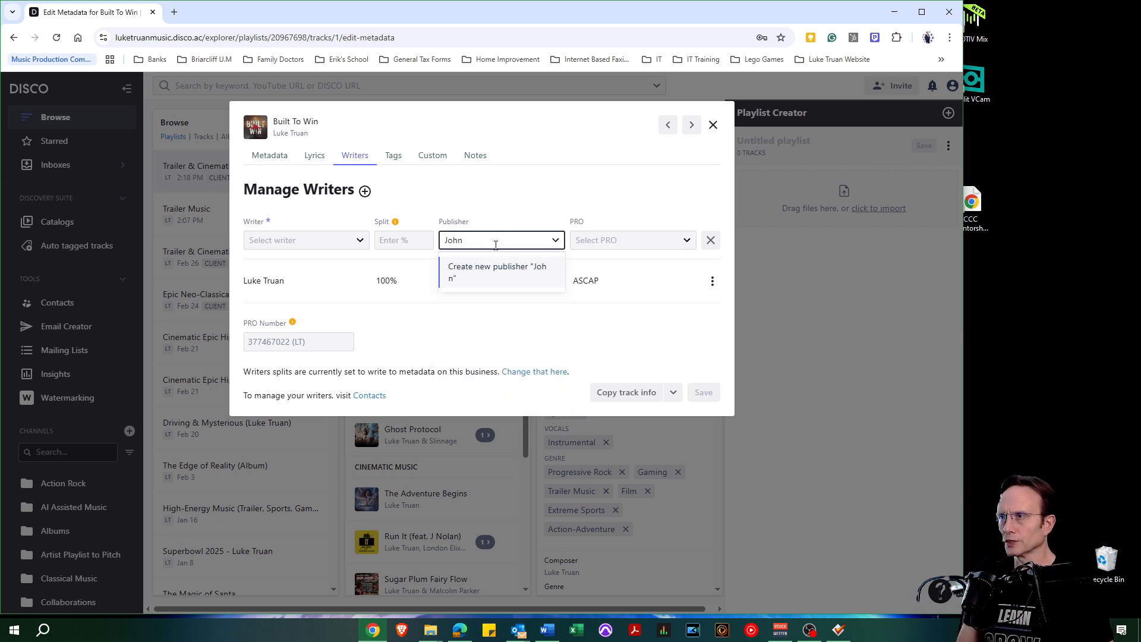
pyautogui.click(636, 239)
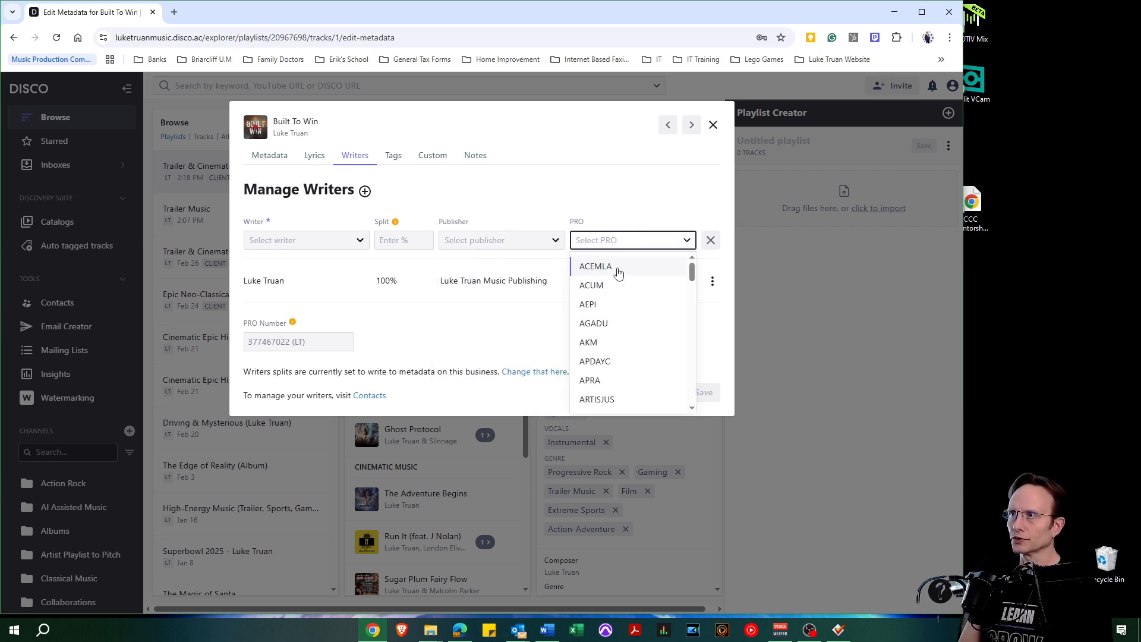
pyautogui.click(635, 198)
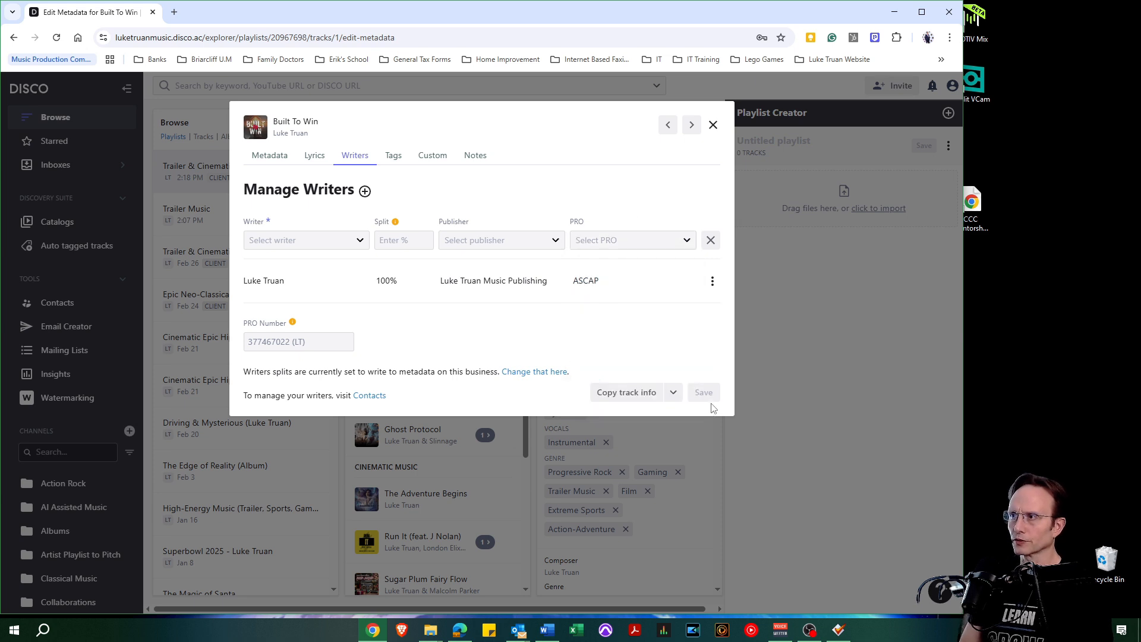
# Inspect the writer's PRO number and the track's tags by category, and close the track information
pyautogui.click(321, 341)
pyautogui.moveTo(322, 341); pyautogui.dragTo(244, 343)
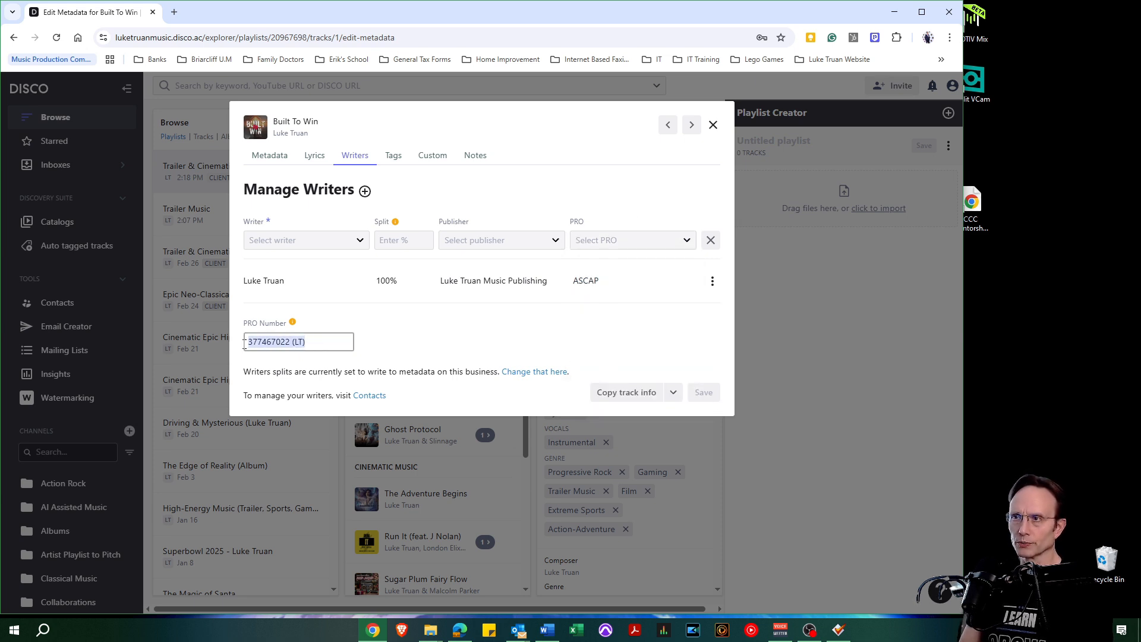
pyautogui.click(313, 343)
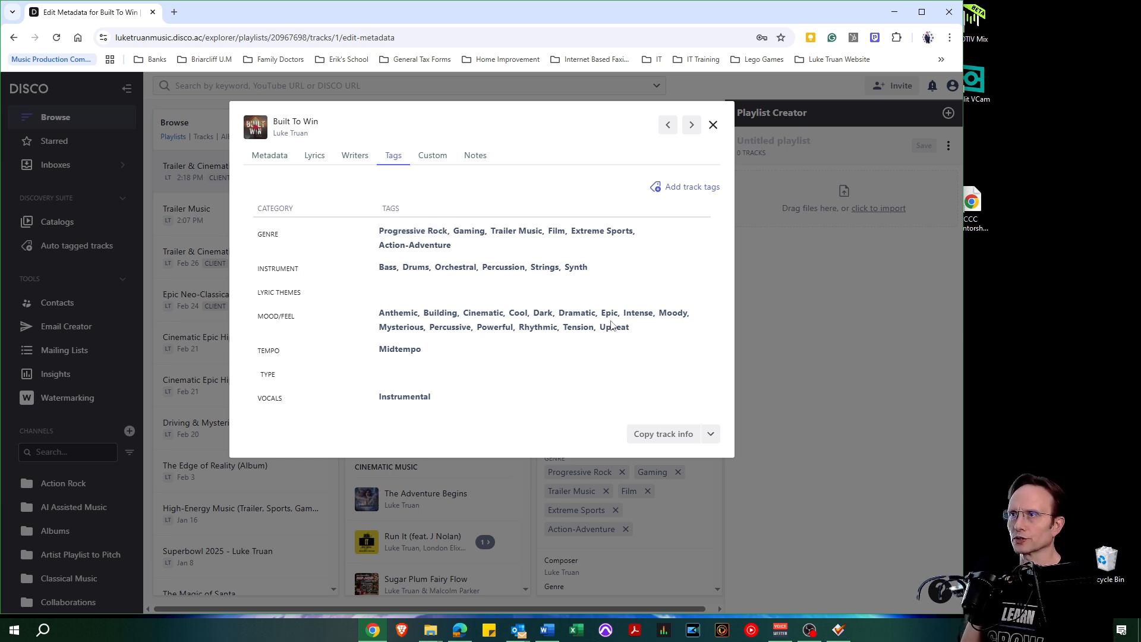
pyautogui.click(712, 125)
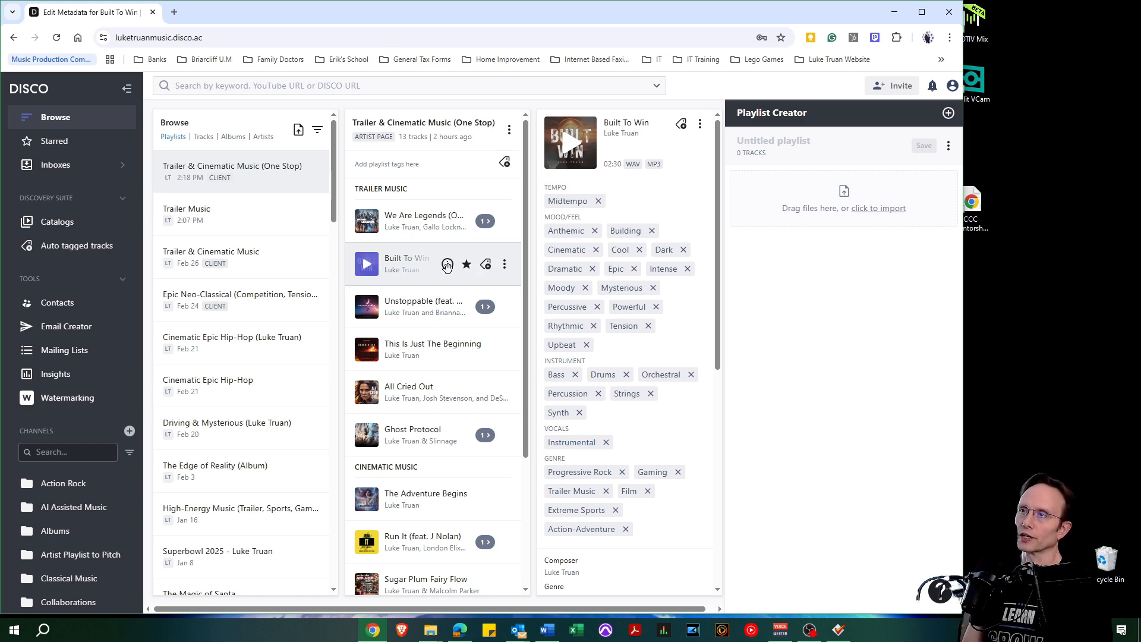
# Open the tag editor for the Built To Win track and look through its tag categories, including genre, instrument and vocals
pyautogui.click(447, 264)
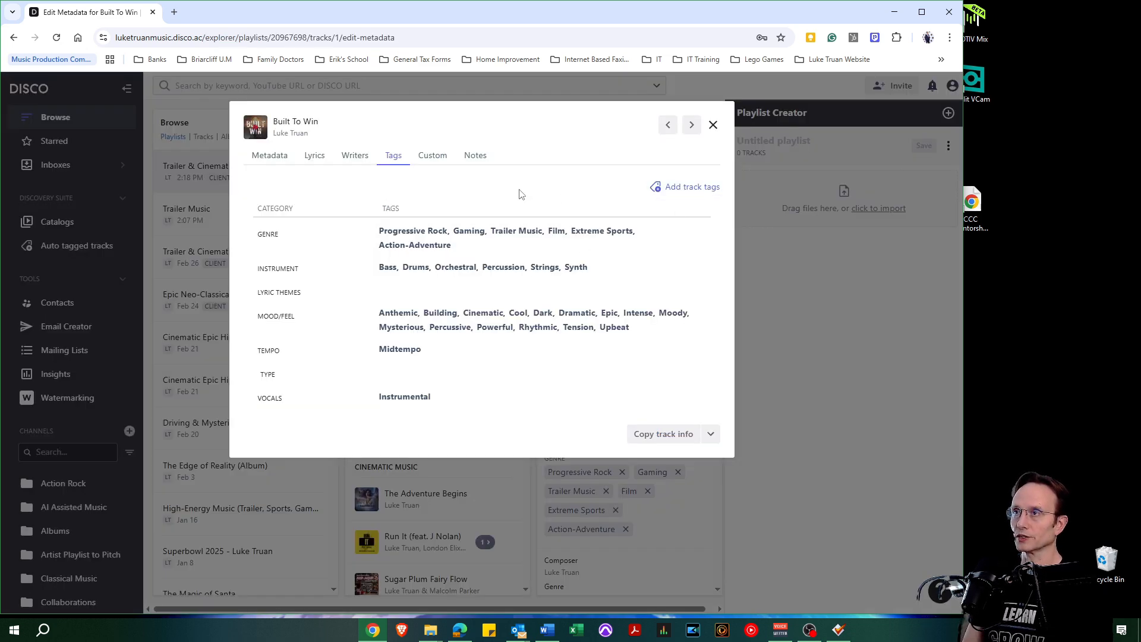
pyautogui.click(693, 189)
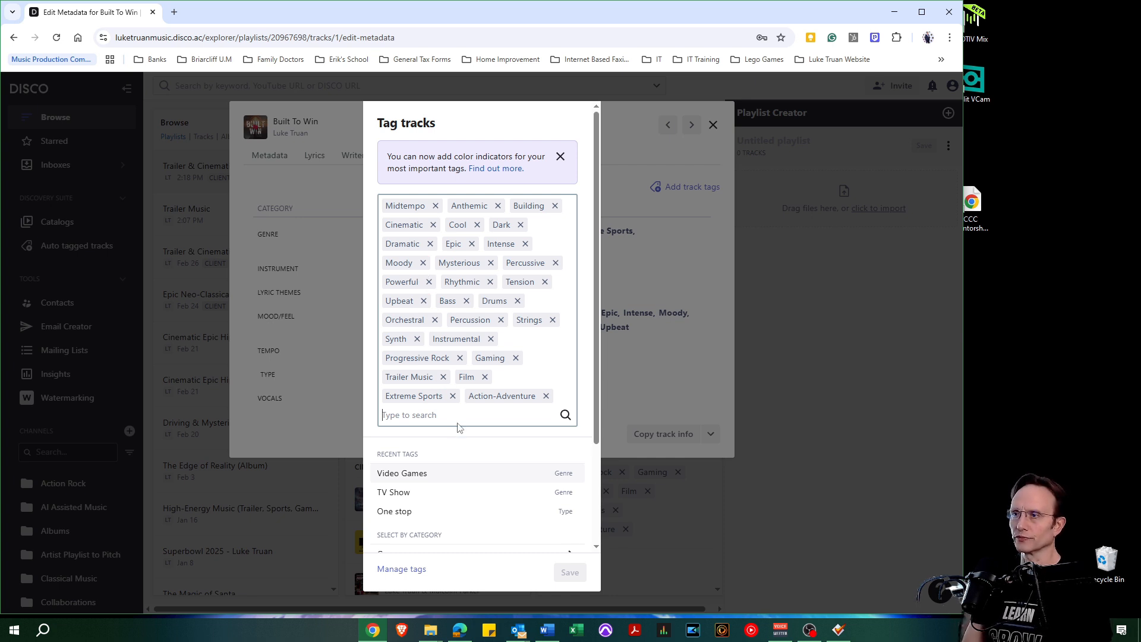
pyautogui.scroll(-1, 467, 442)
pyautogui.moveTo(497, 478)
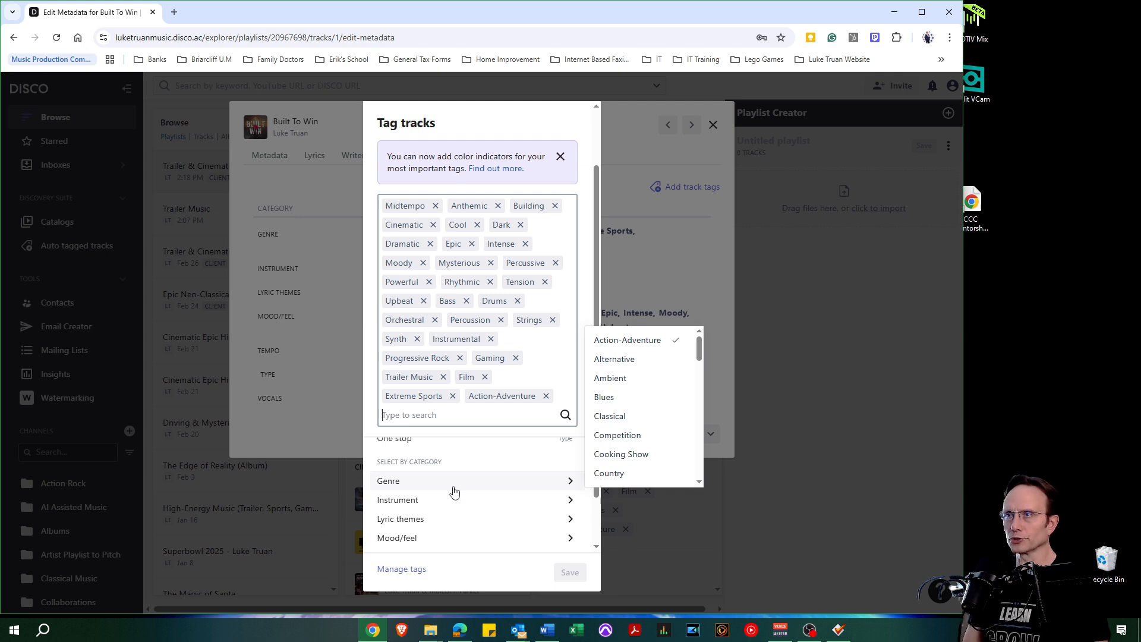
pyautogui.scroll(-2, 416, 487)
pyautogui.scroll(2, 471, 501)
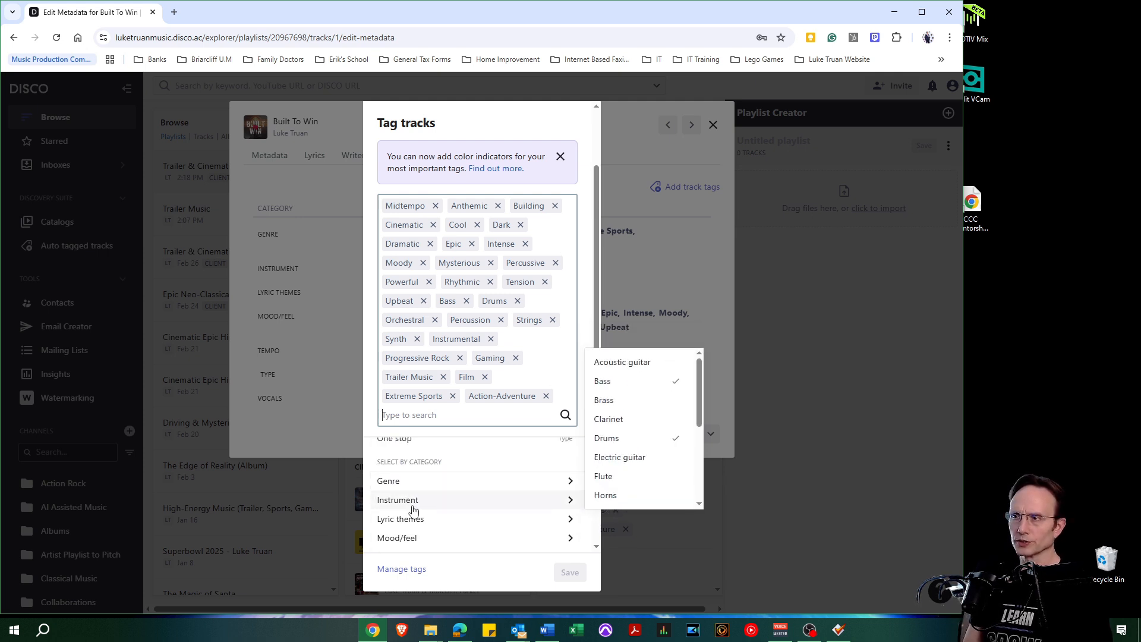
pyautogui.scroll(-1, 407, 502)
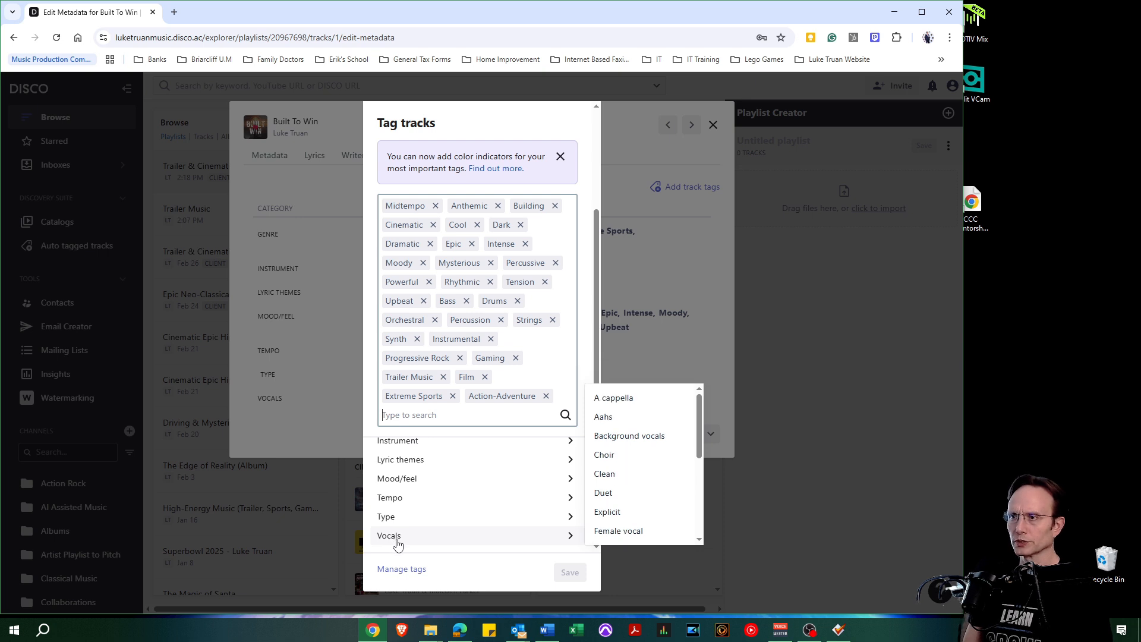
pyautogui.scroll(2, 448, 473)
pyautogui.scroll(-1, 453, 479)
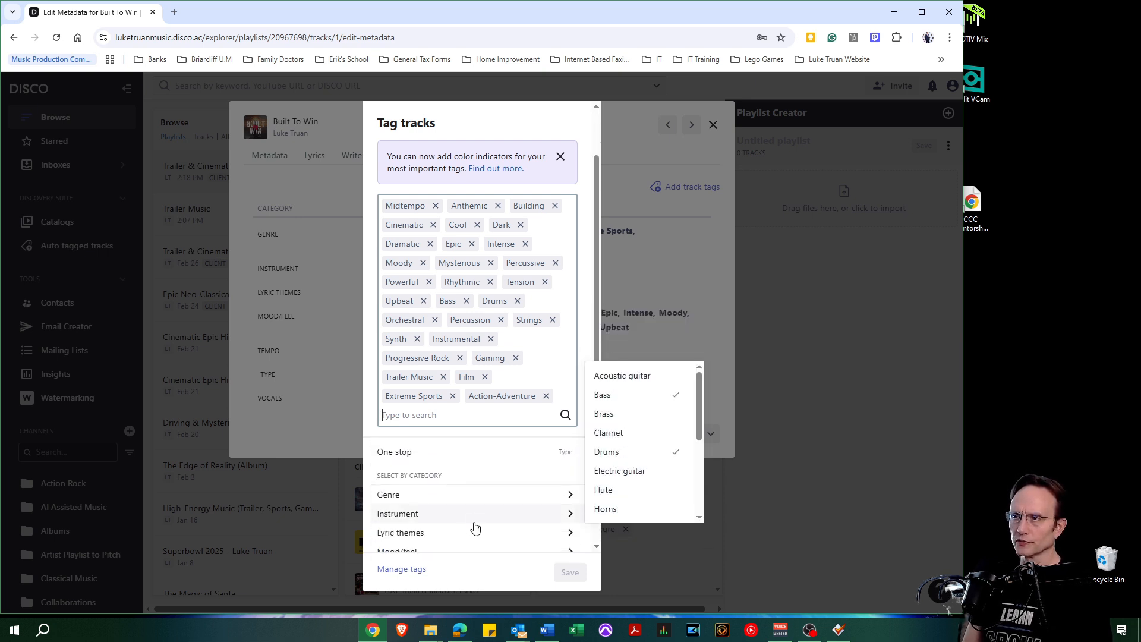
# Add the Video Games genre tag to the track and save the tags
pyautogui.moveTo(399, 499)
pyautogui.scroll(-3, 645, 390)
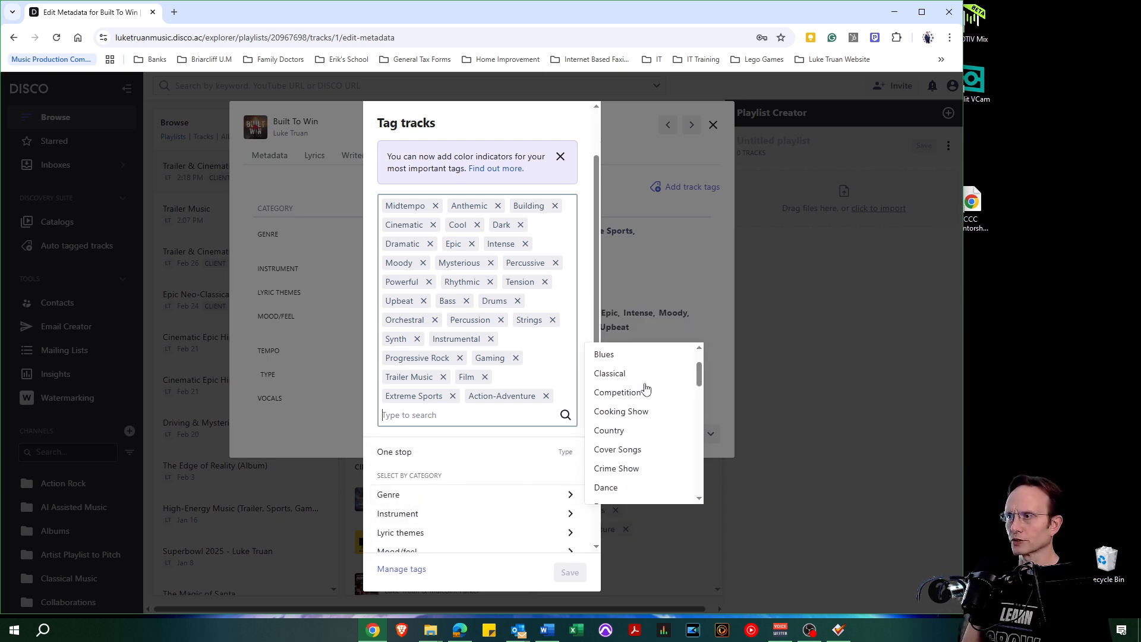
pyautogui.scroll(-2, 648, 392)
pyautogui.scroll(5, 649, 393)
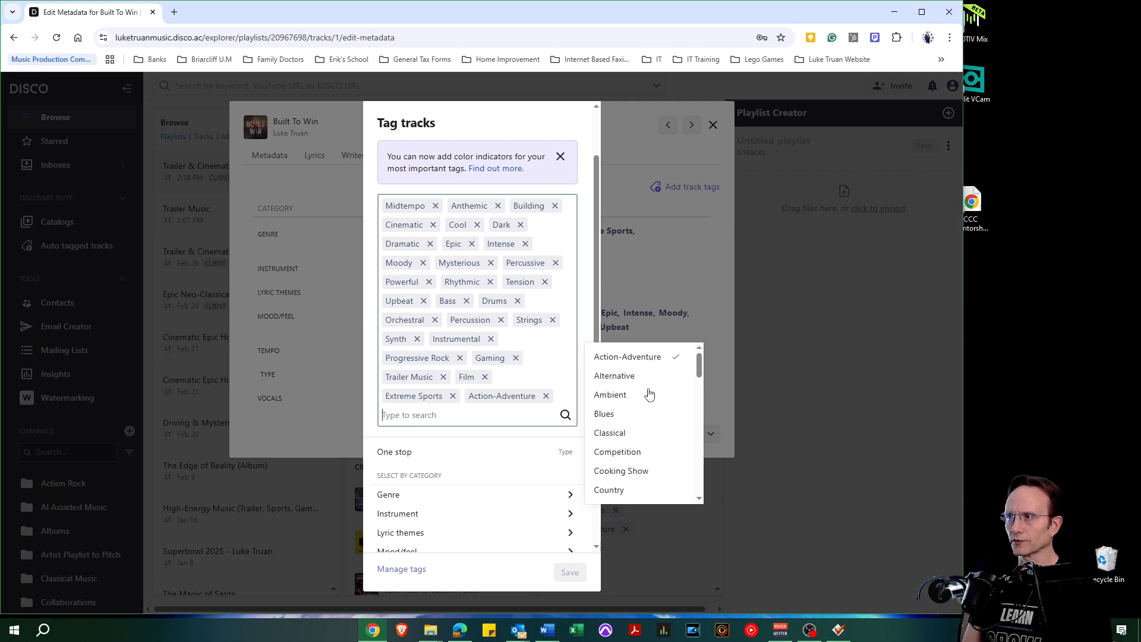
pyautogui.scroll(-5, 649, 395)
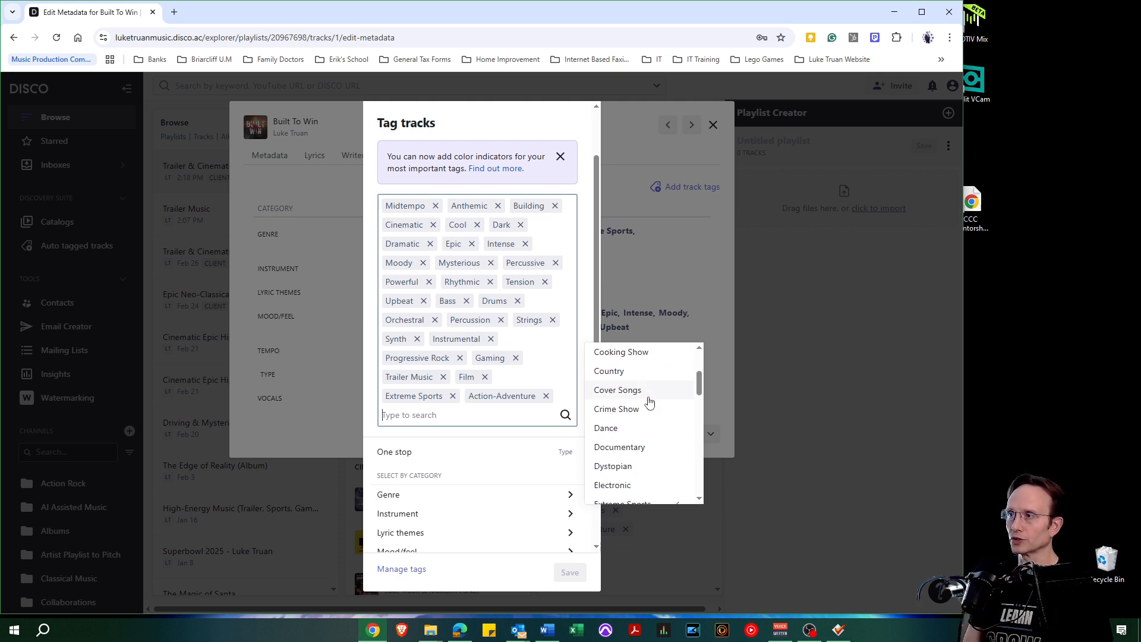
pyautogui.scroll(2, 647, 406)
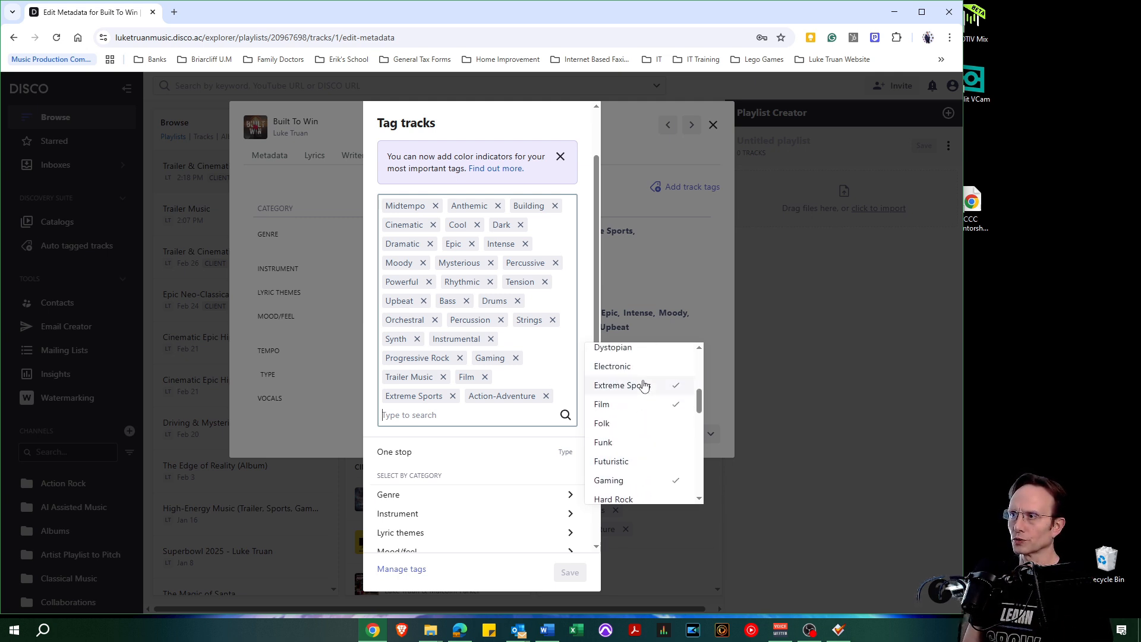
pyautogui.scroll(-3, 641, 416)
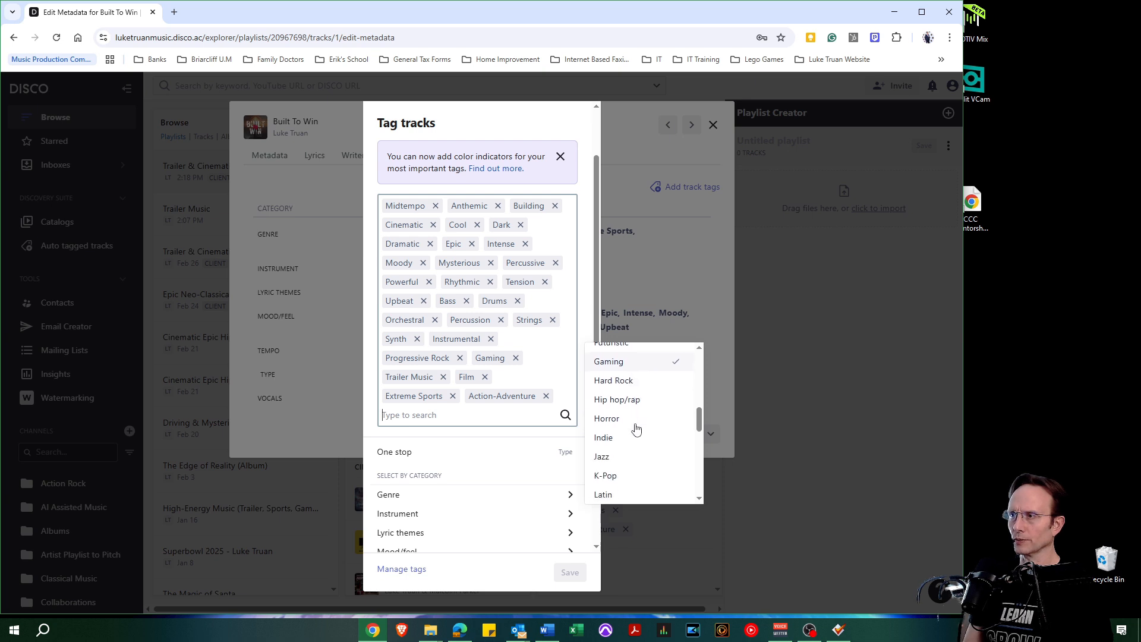
pyautogui.scroll(-8, 636, 429)
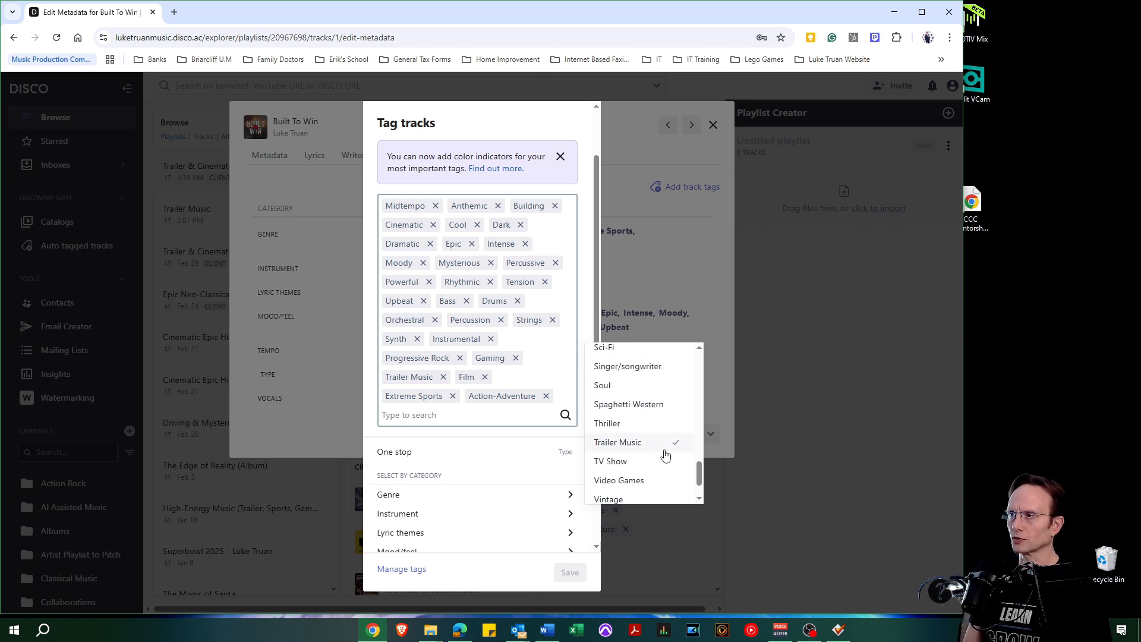
pyautogui.scroll(-1, 665, 455)
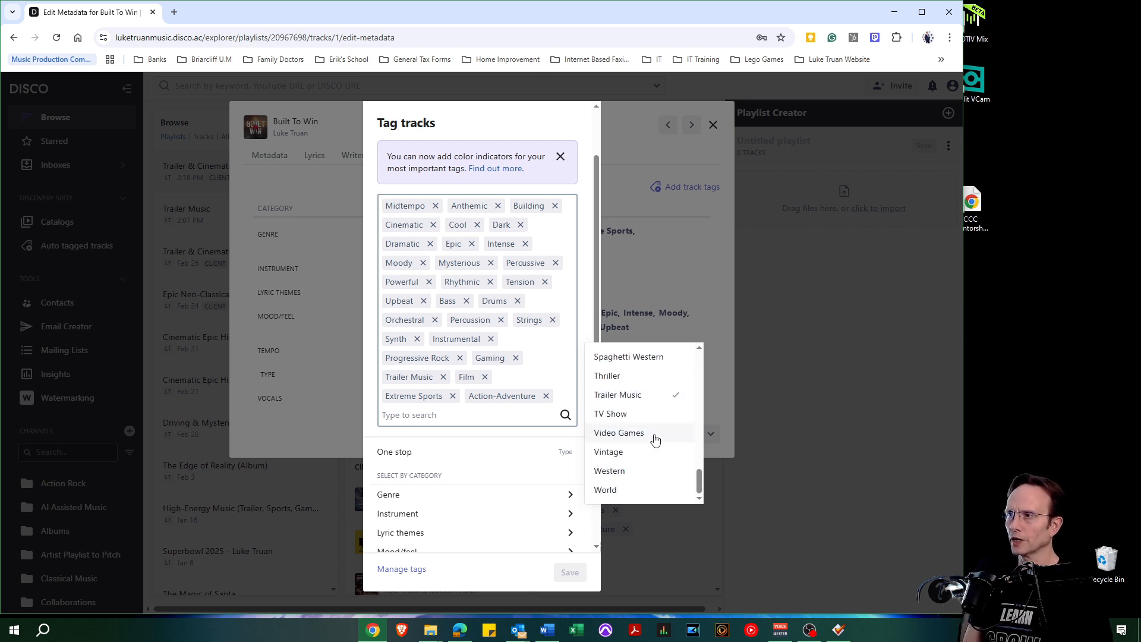
pyautogui.click(655, 439)
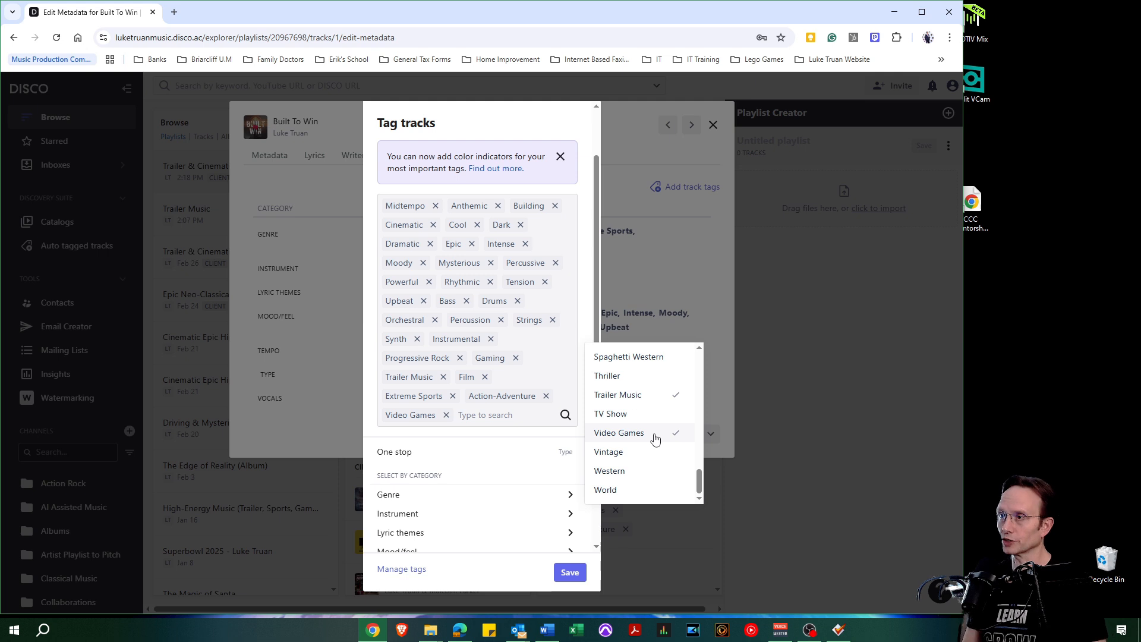
pyautogui.click(576, 576)
# Review the instrument, lyric theme, tempo and vocals choices, add the One stop type tag, and save the tags
pyautogui.moveTo(481, 514)
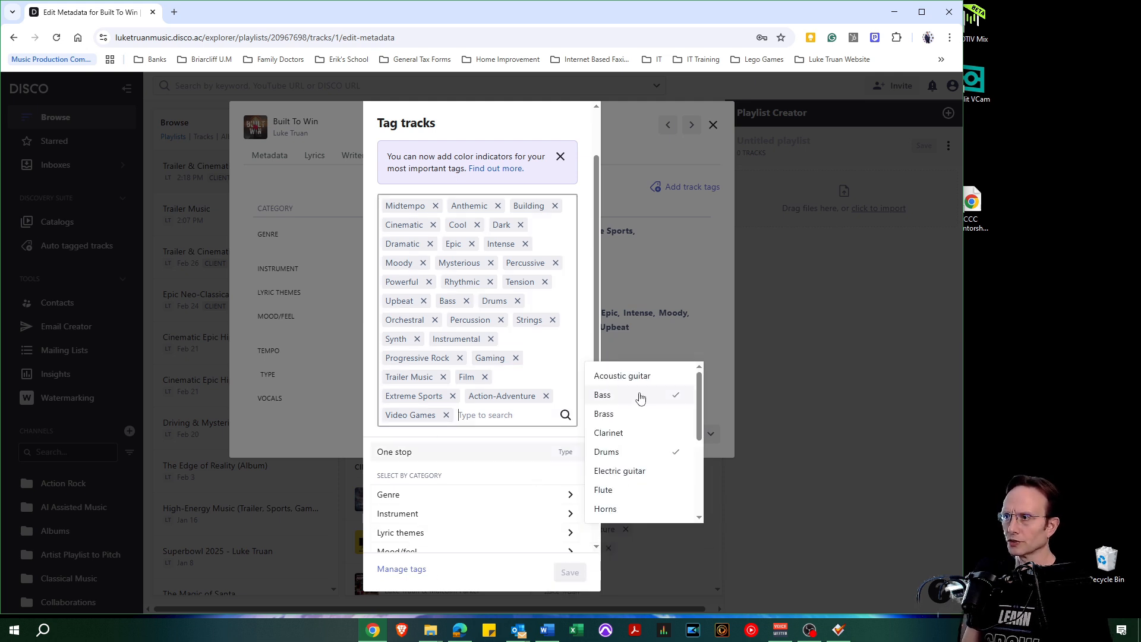
pyautogui.scroll(-5, 643, 464)
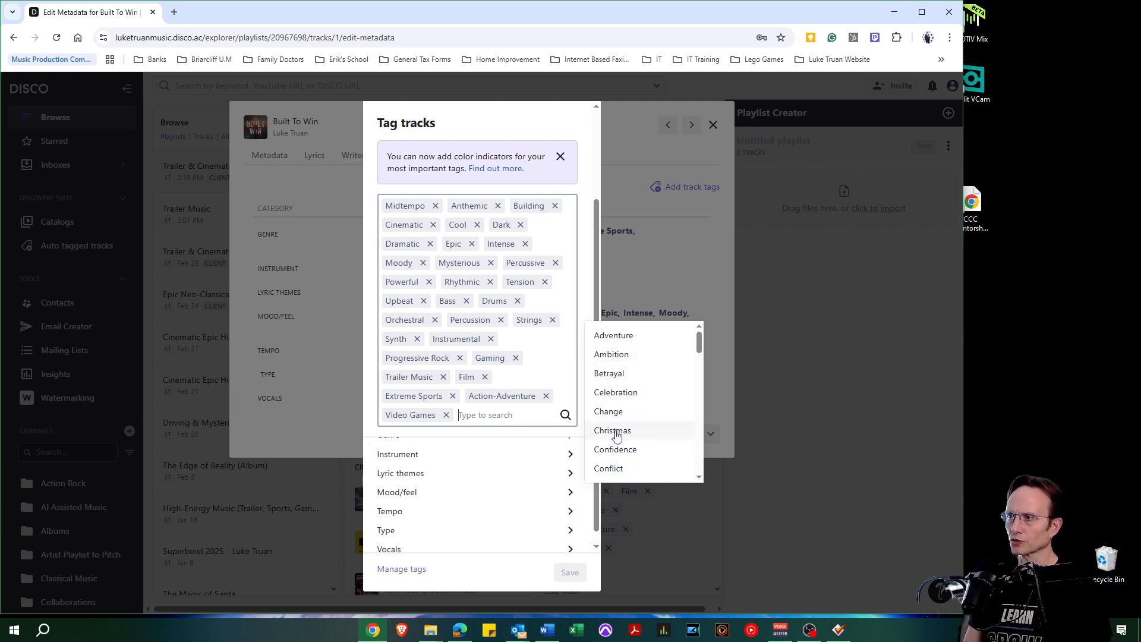
pyautogui.moveTo(447, 504)
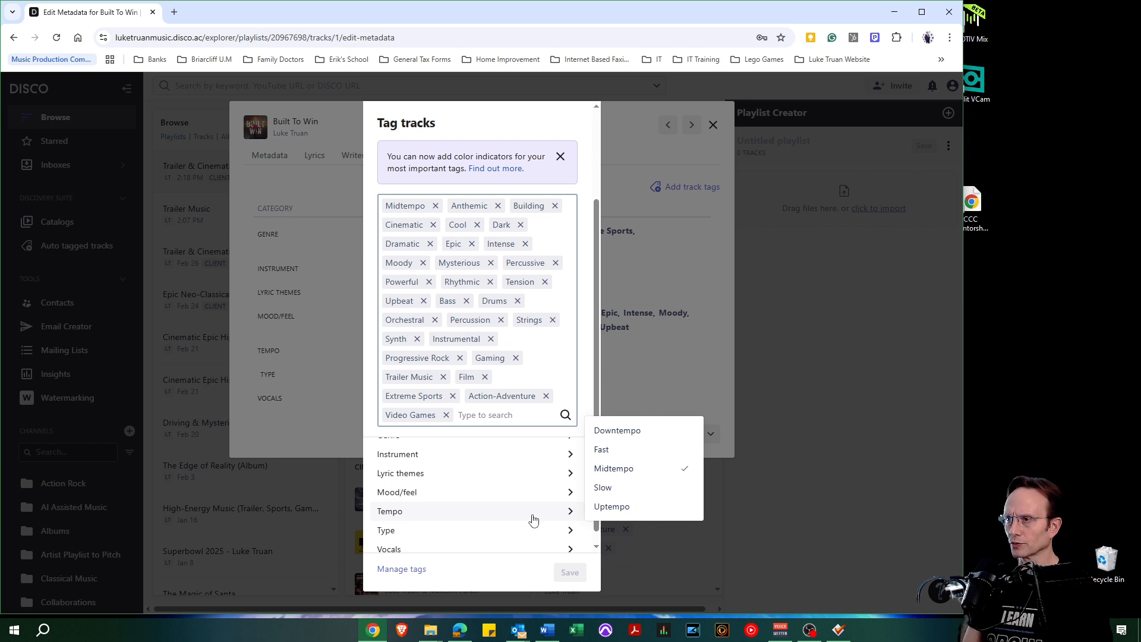
pyautogui.moveTo(423, 542)
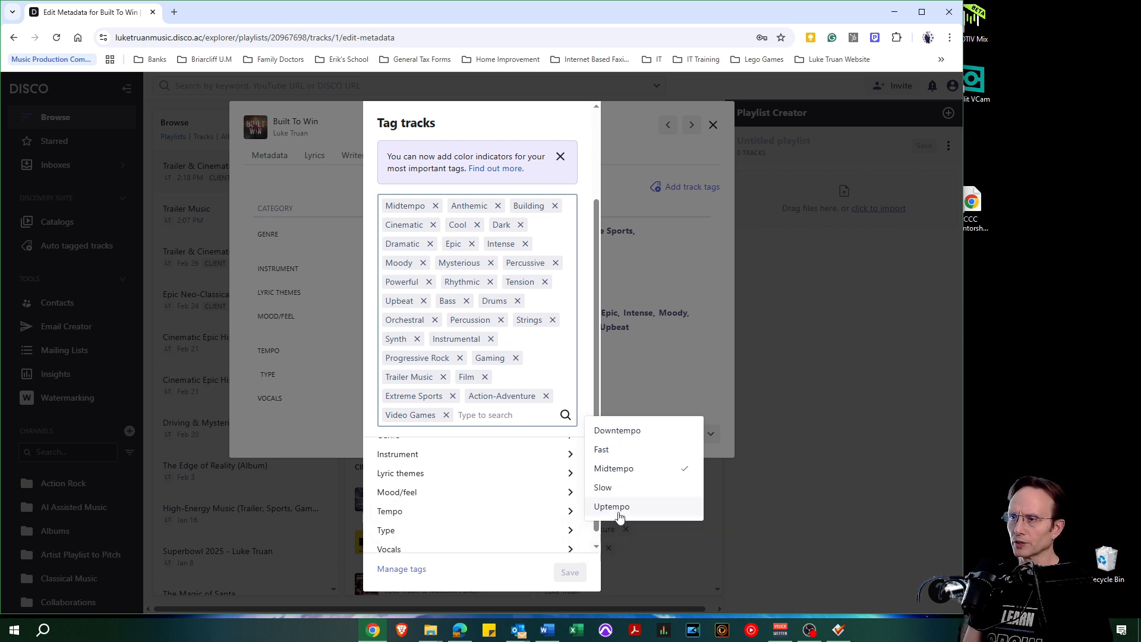
pyautogui.moveTo(497, 542)
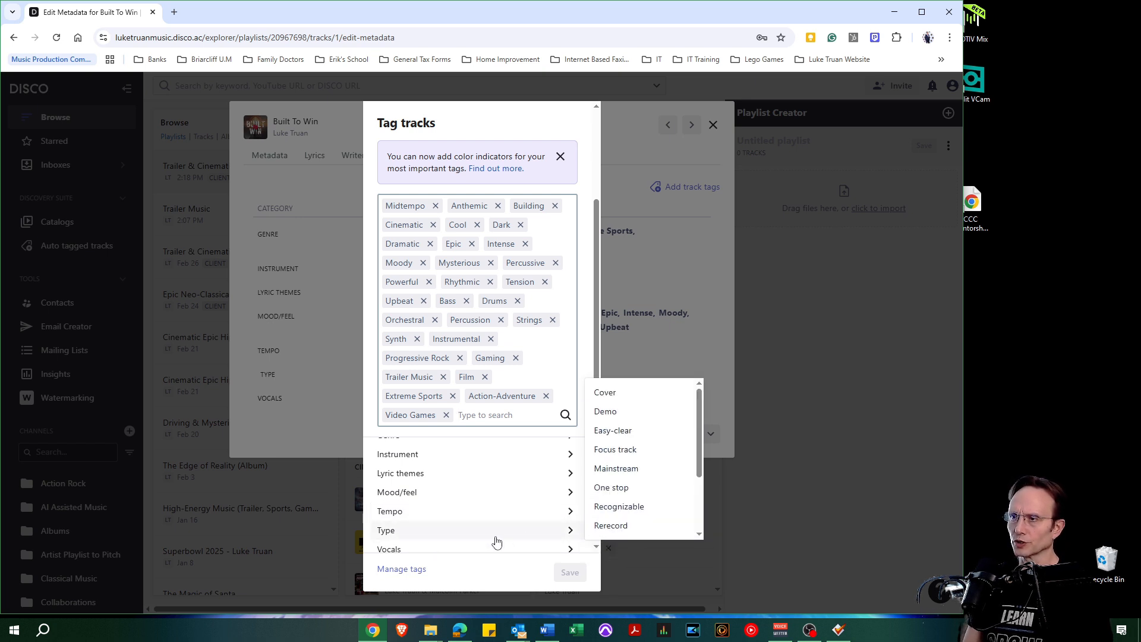
pyautogui.click(627, 496)
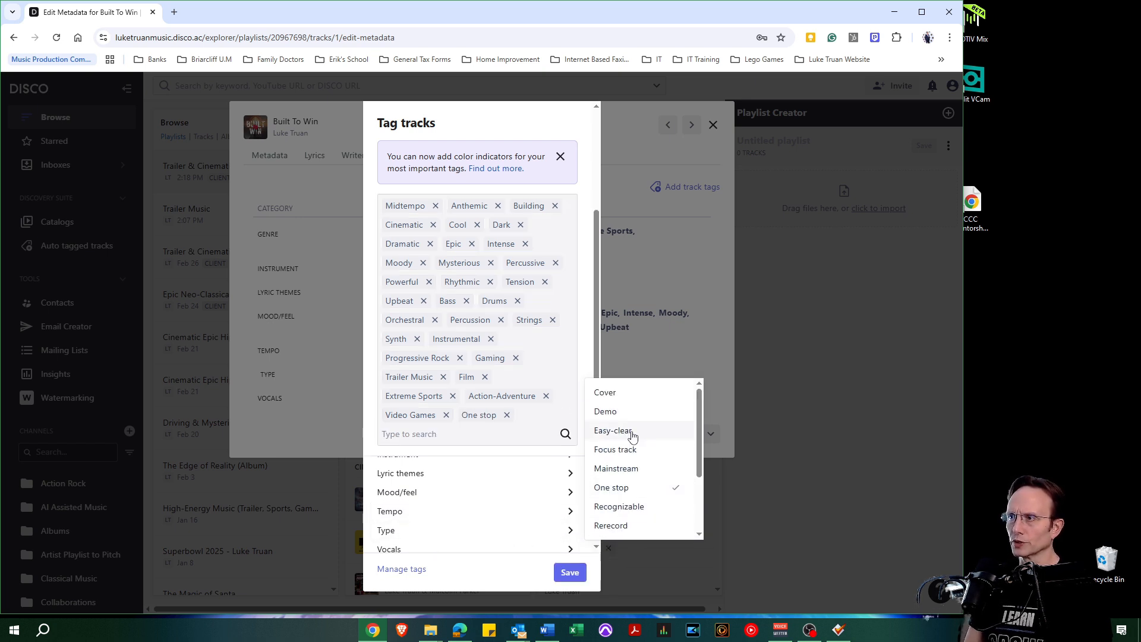
pyautogui.moveTo(391, 540)
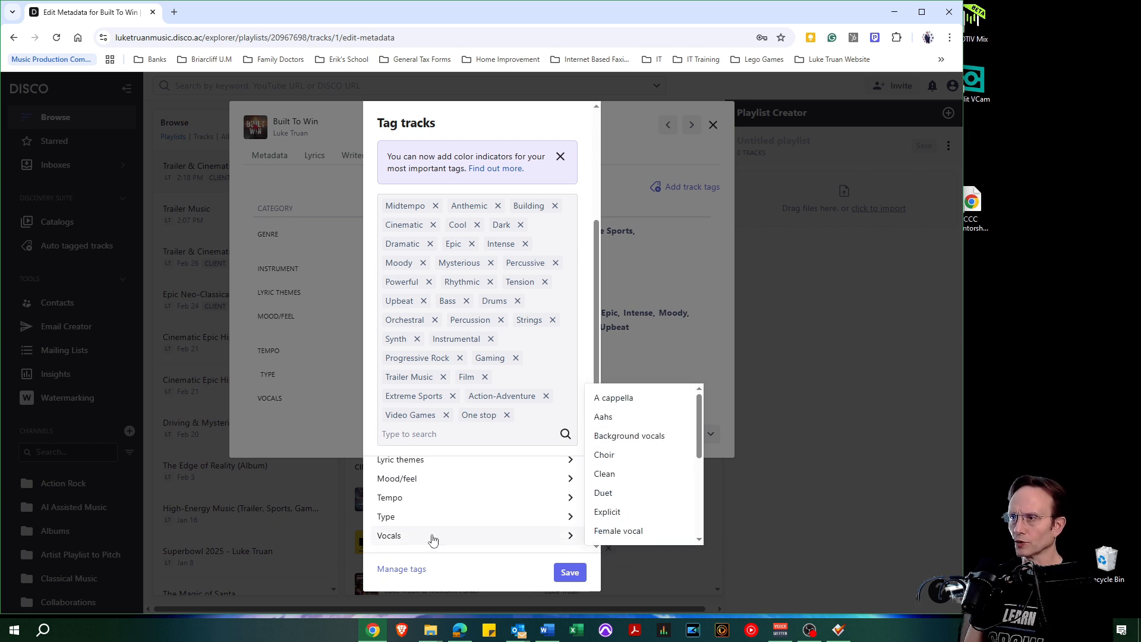
pyautogui.scroll(-3, 621, 526)
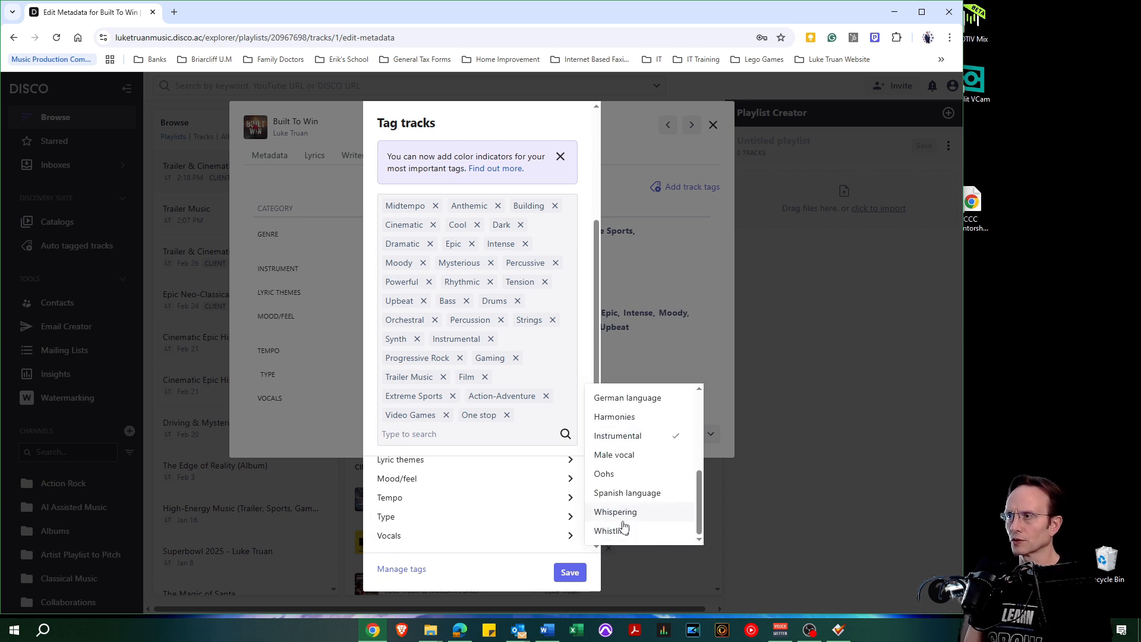
pyautogui.click(565, 574)
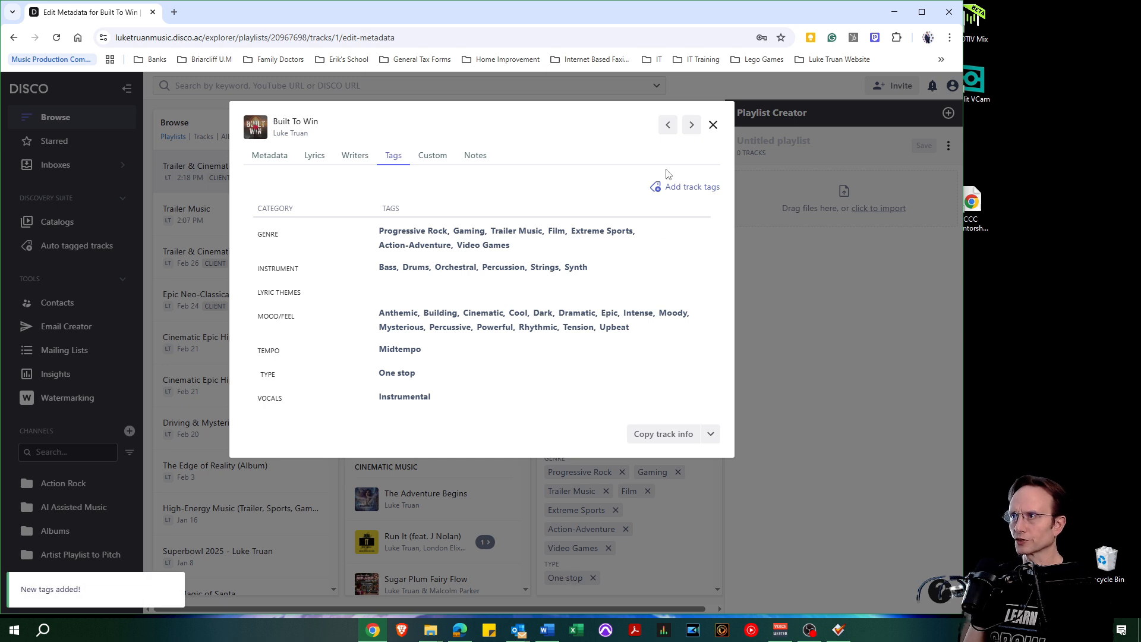
# Enter "Awesome" as a possible new custom tag, and erase it together with the One stop tag
pyautogui.click(687, 187)
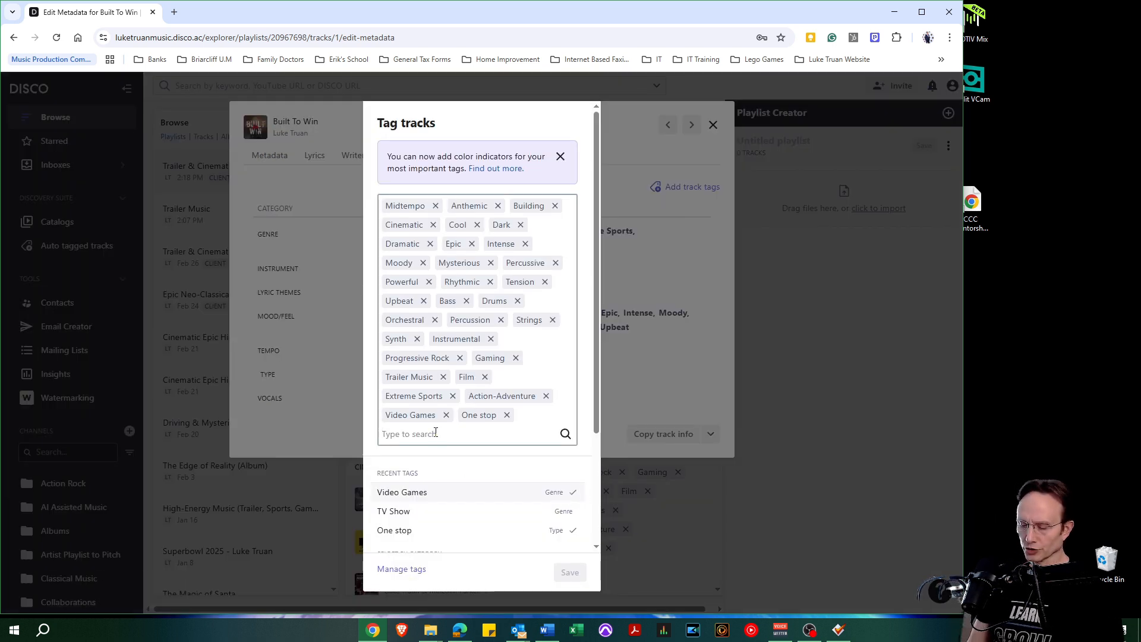
pyautogui.write('Awesome')
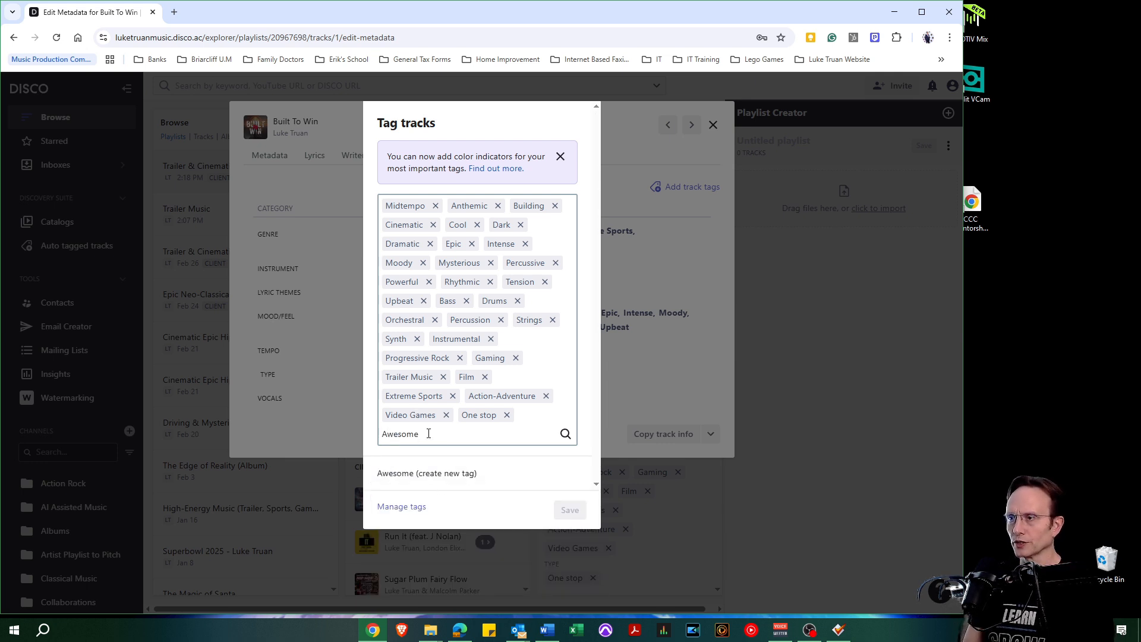
pyautogui.press('BackSpace')
pyautogui.press('BackSpace')
pyautogui.press('BackSpace')
pyautogui.press('BackSpace')
pyautogui.press('BackSpace')
pyautogui.press('BackSpace')
pyautogui.press('BackSpace')
pyautogui.press('BackSpace')
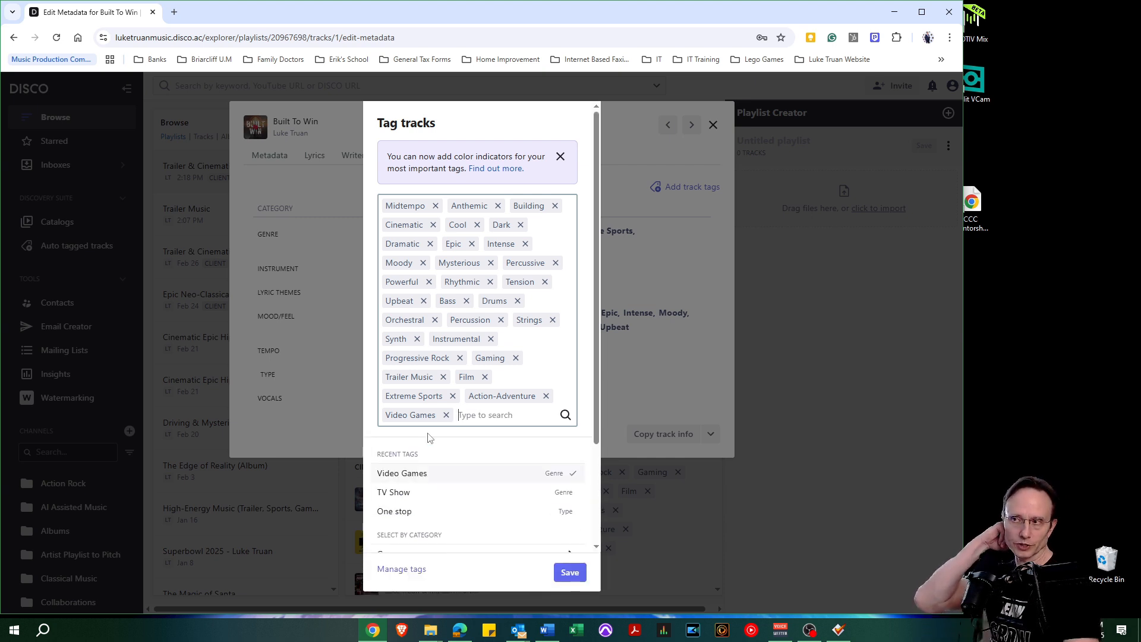
# Check the mood/feel and genre choices again in the tag editor
pyautogui.scroll(-1, 446, 491)
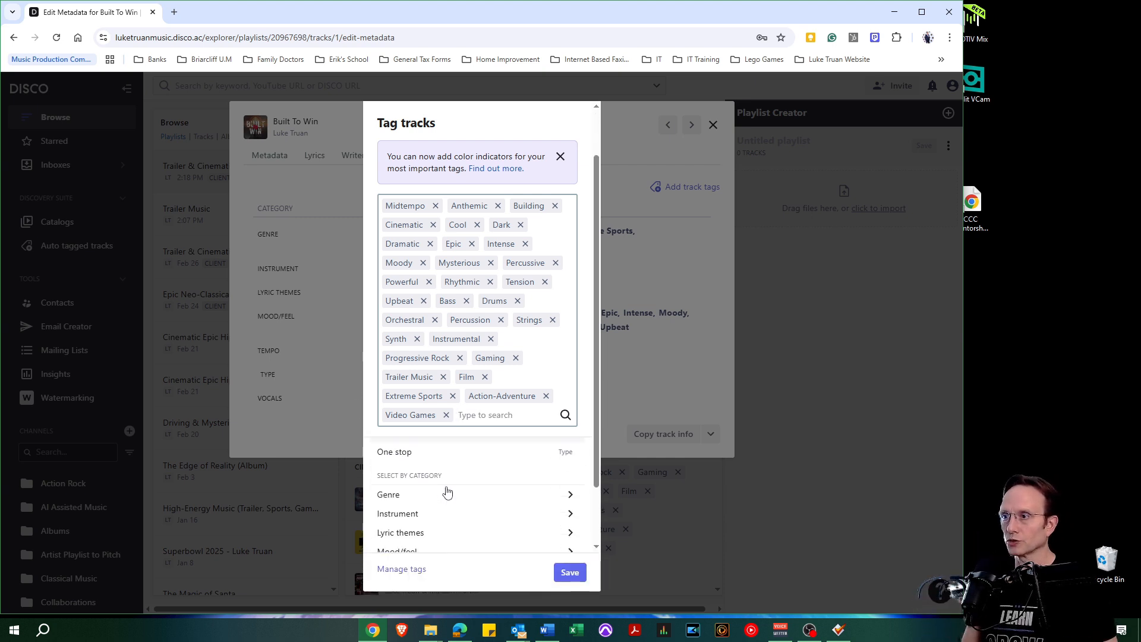
pyautogui.scroll(-2, 412, 502)
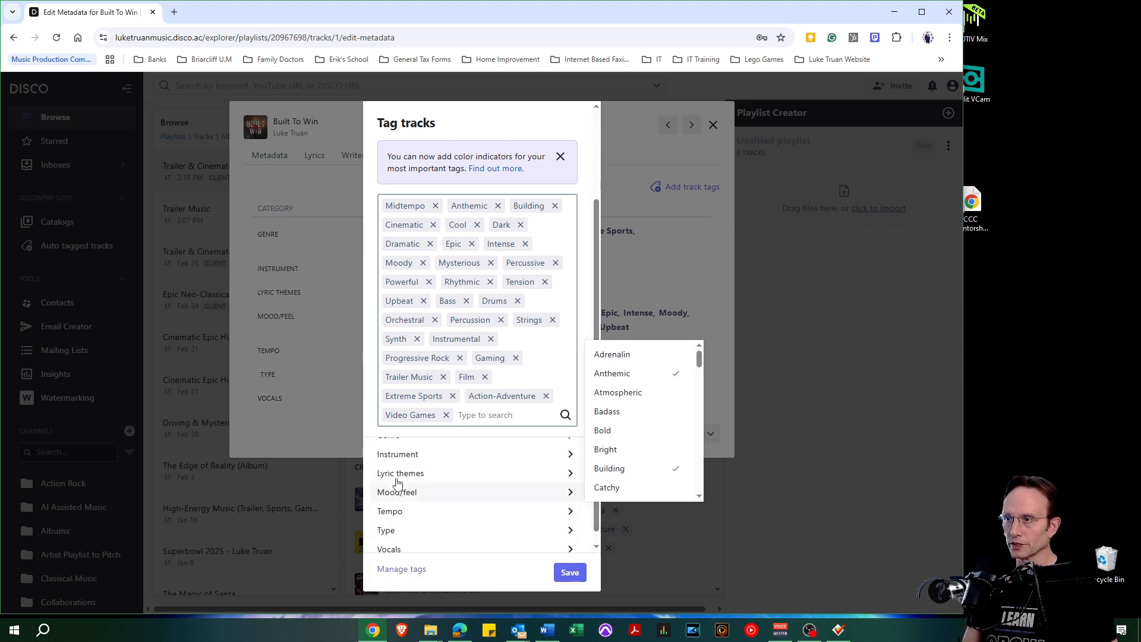
pyautogui.scroll(3, 414, 484)
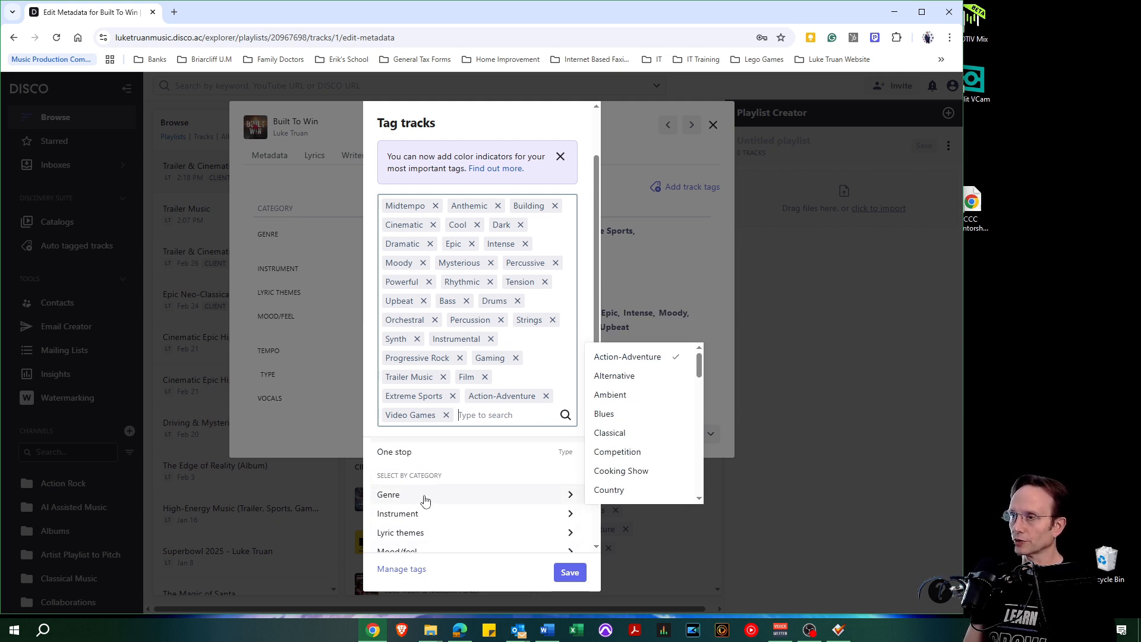
pyautogui.scroll(-2, 425, 500)
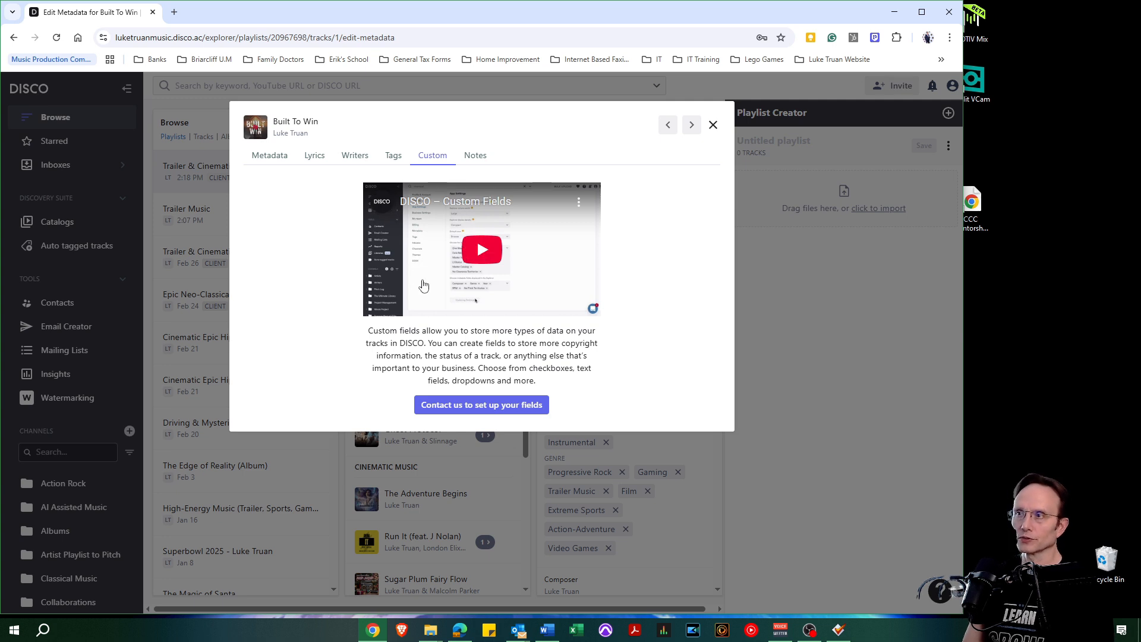
# Check the track's note field and its metadata, and close the track information
pyautogui.click(480, 159)
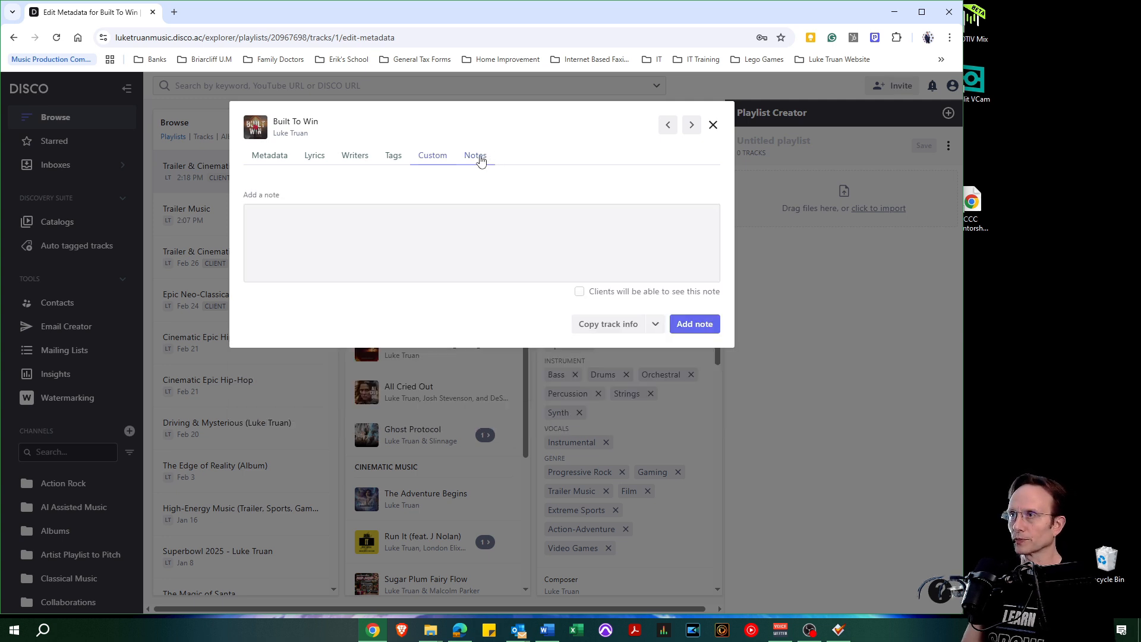
pyautogui.click(262, 222)
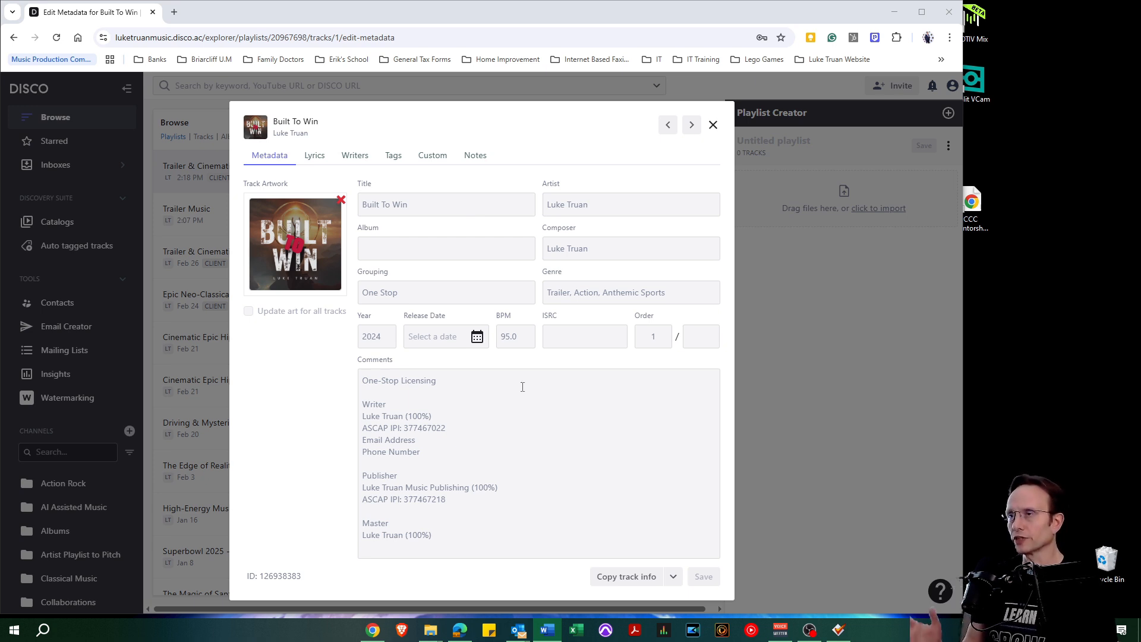
pyautogui.press('Escape')
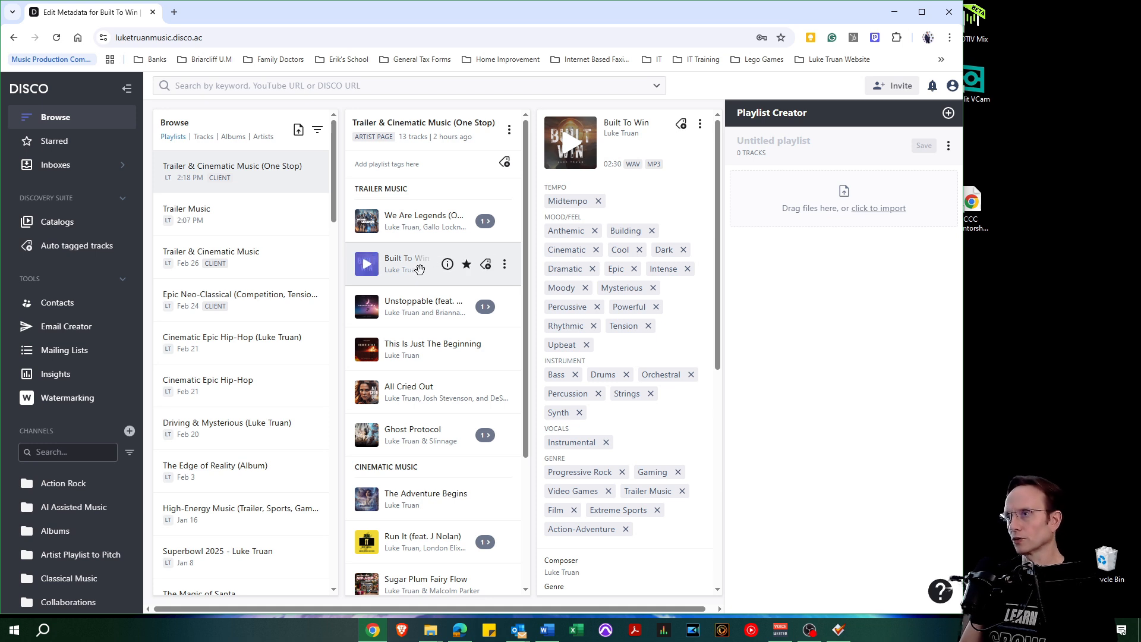
# Download the Built To Win track in AIFF format
pyautogui.click(700, 124)
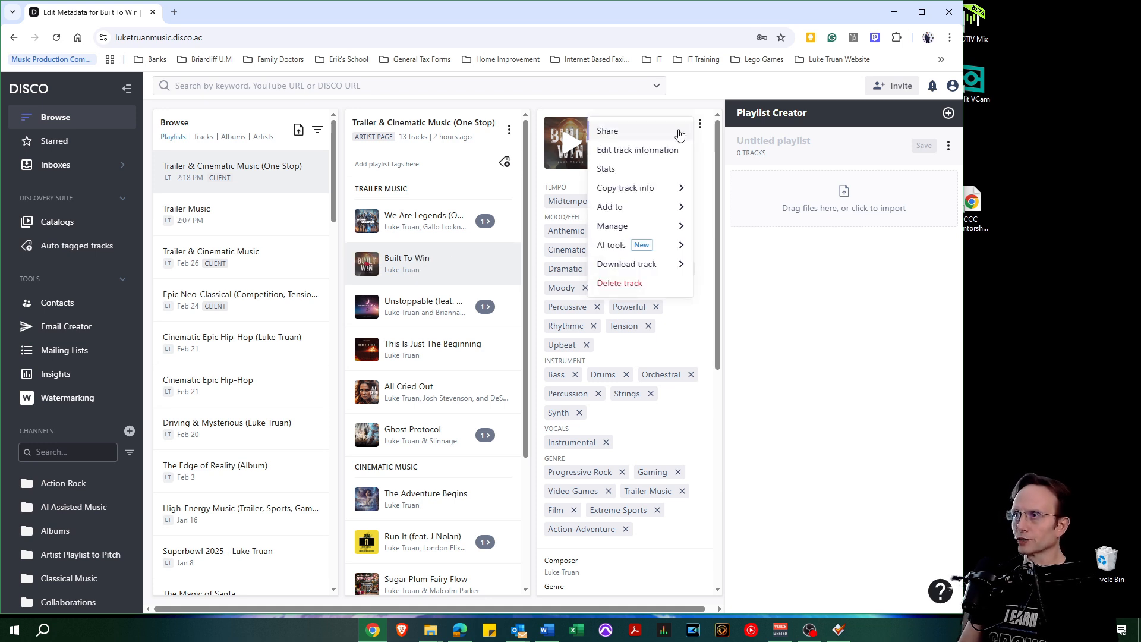
pyautogui.moveTo(650, 262)
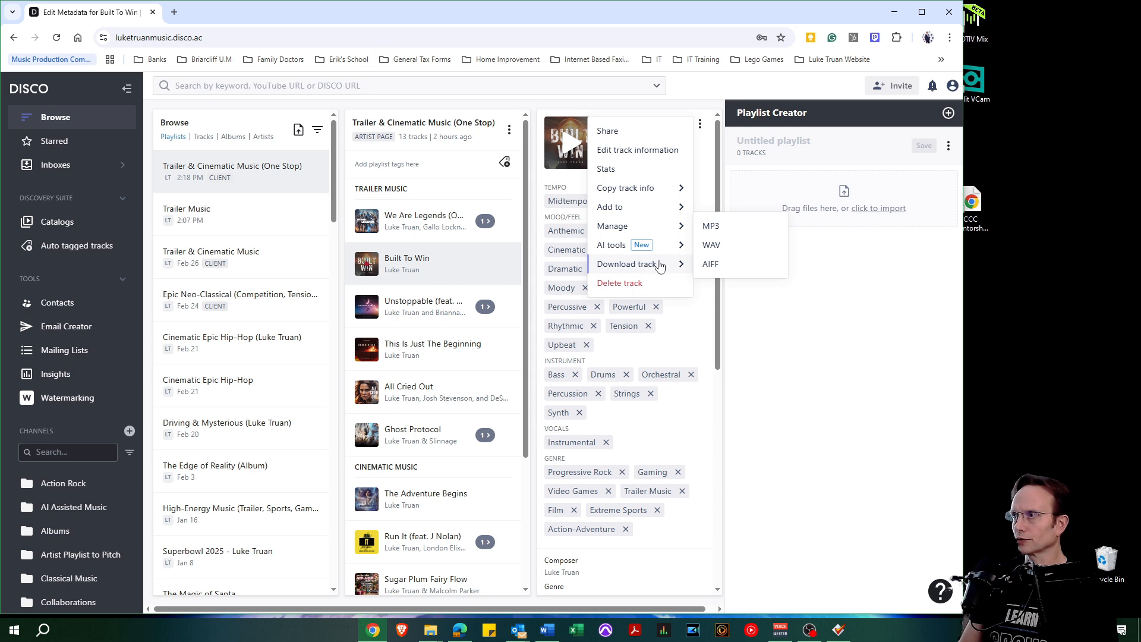
pyautogui.click(711, 264)
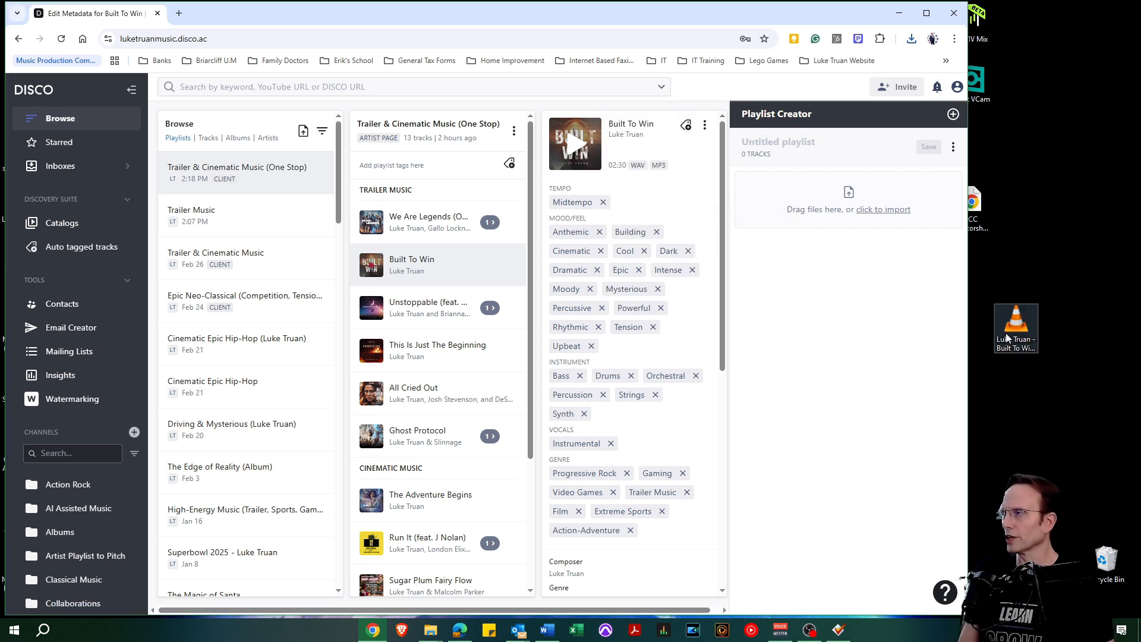
# Open the downloaded Built To Win AIFF file in VLC media player, pause playback, and bring up its media information
pyautogui.doubleClick(1017, 330)
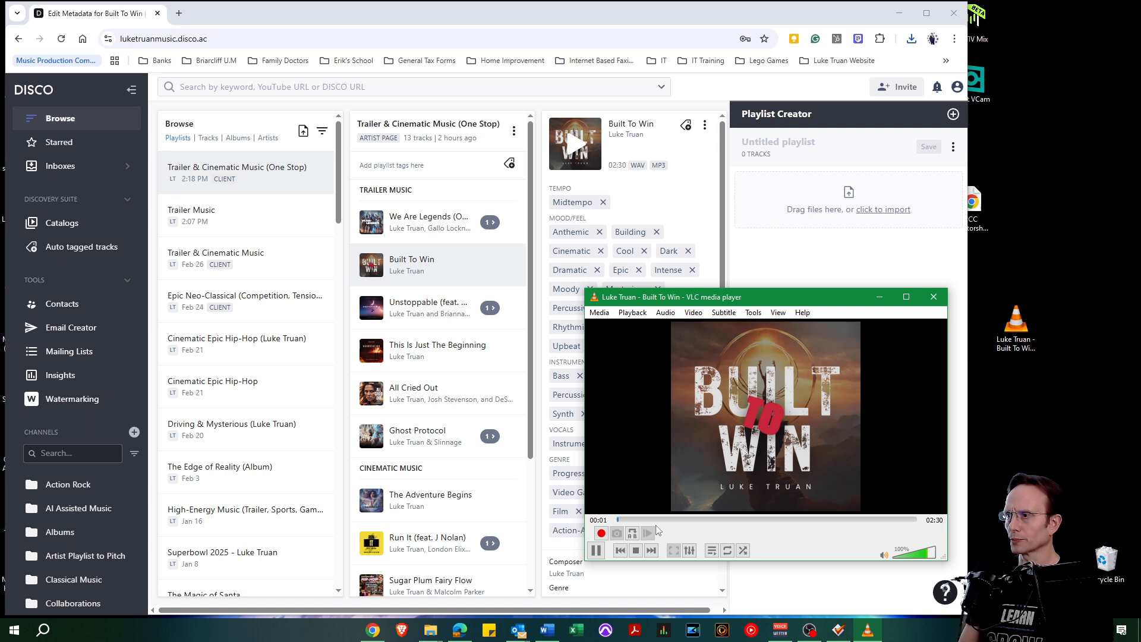
pyautogui.click(595, 550)
pyautogui.click(753, 313)
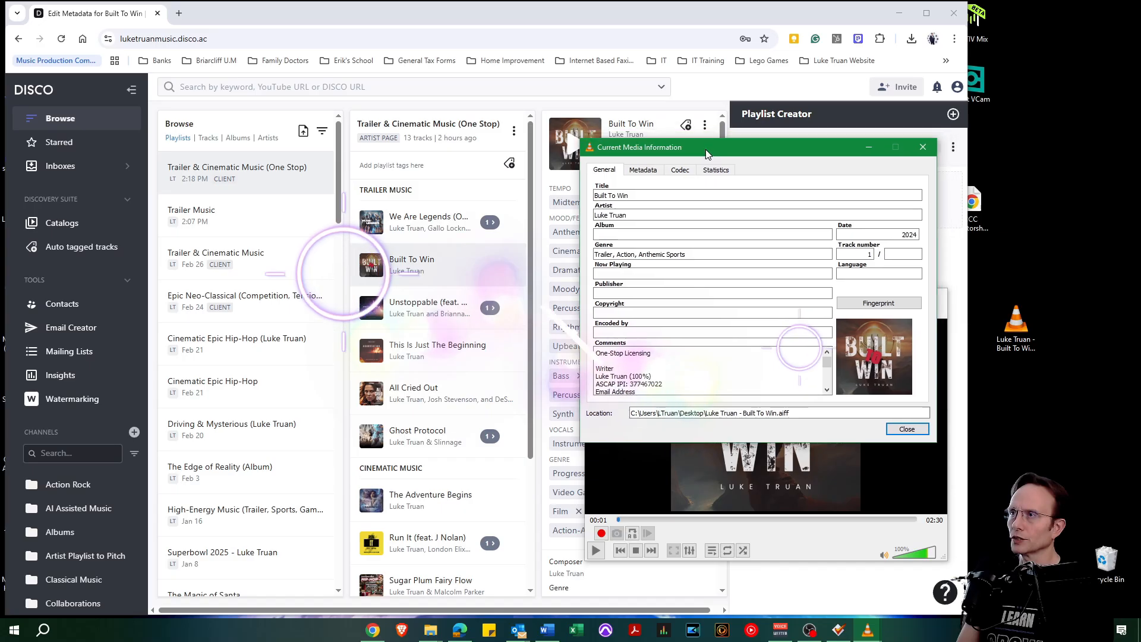
pyautogui.moveTo(705, 148); pyautogui.dragTo(675, 198)
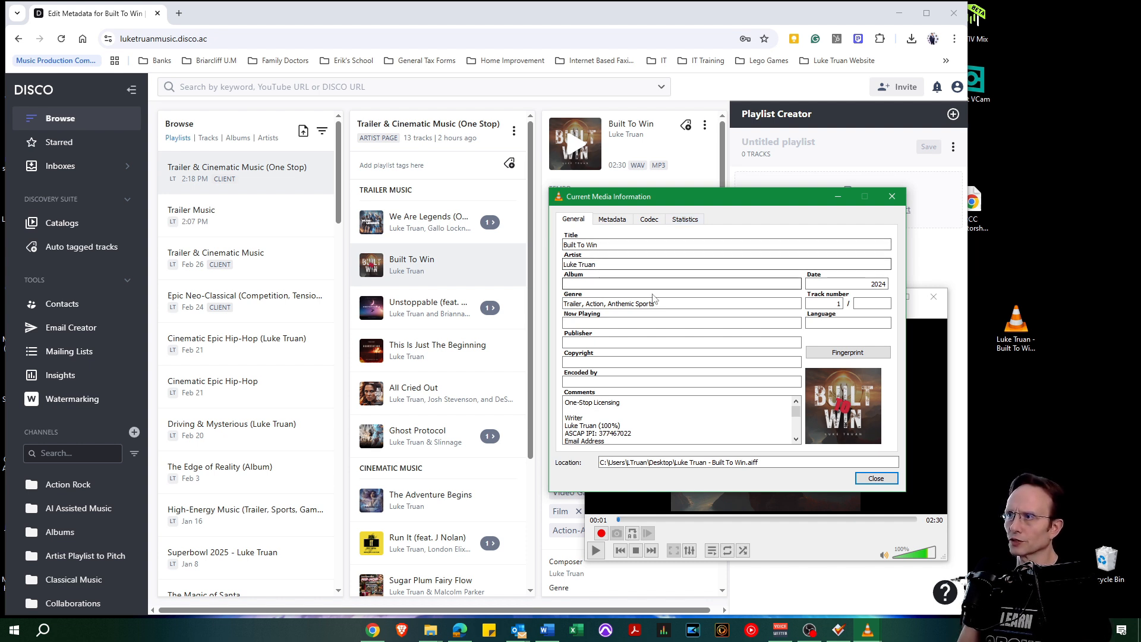
# Examine the Comments field of the AIFF file's media information, down to the embedded tag list
pyautogui.moveTo(796, 411); pyautogui.dragTo(798, 434)
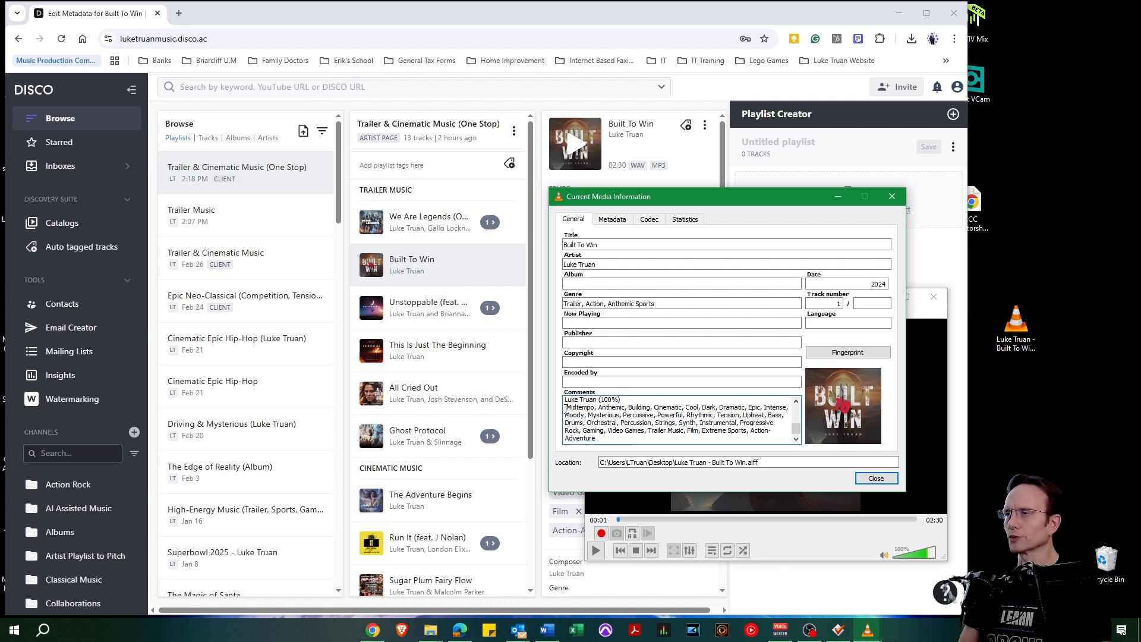
pyautogui.moveTo(565, 407); pyautogui.dragTo(748, 438)
pyautogui.click(736, 440)
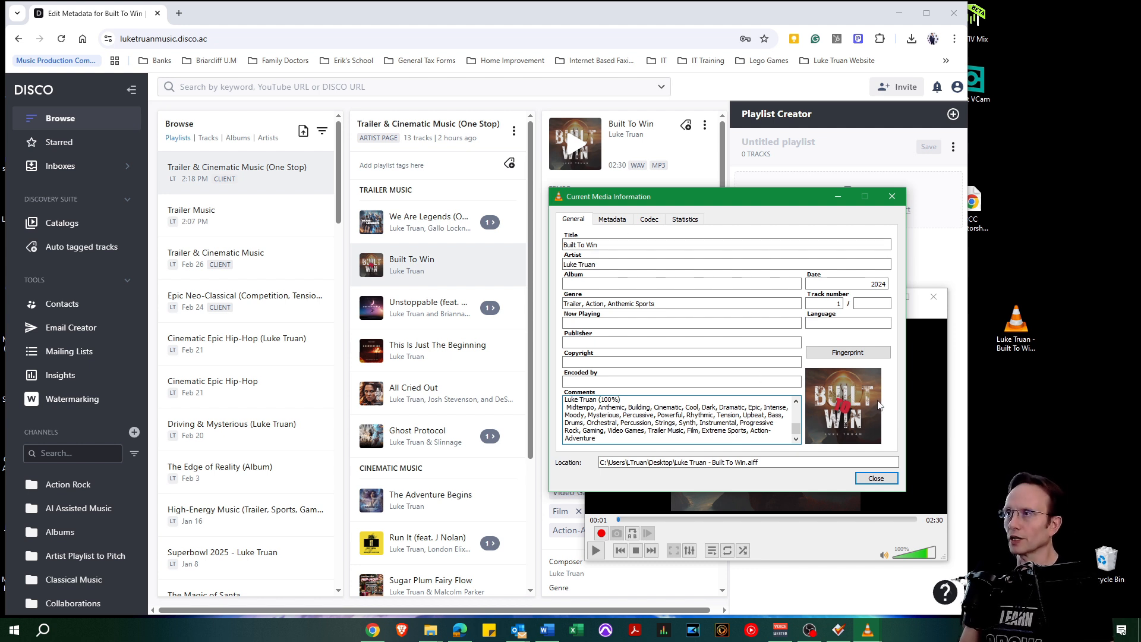
# Return to DISCO, open the workspace's Business Settings, and review the filename prefix, native tags and writer split options for downloaded tracks
pyautogui.click(424, 271)
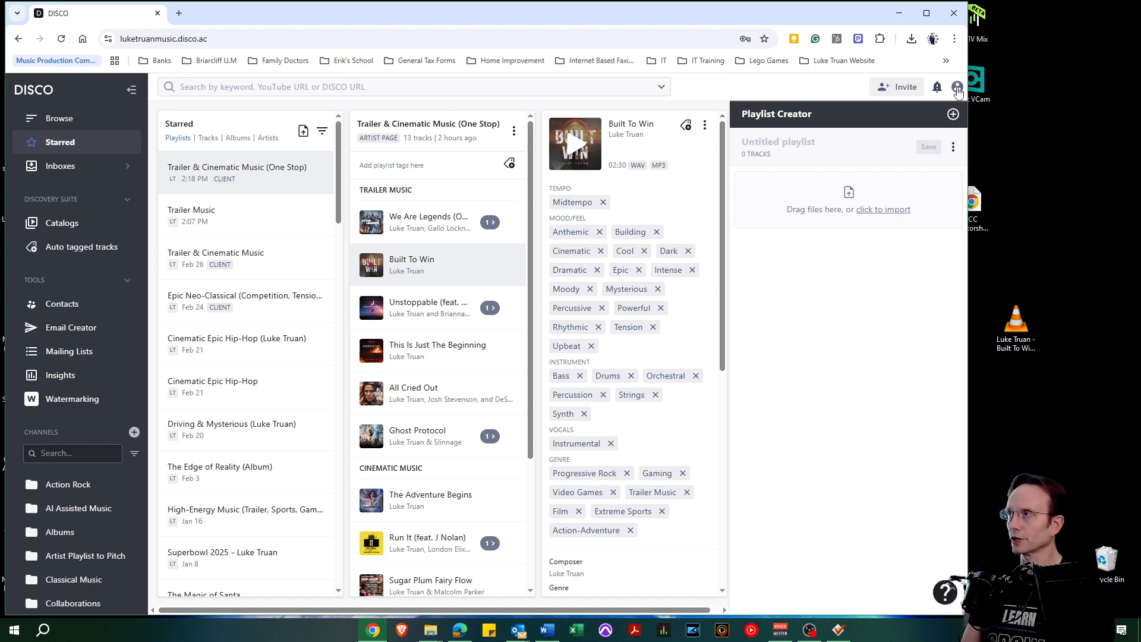
pyautogui.click(957, 88)
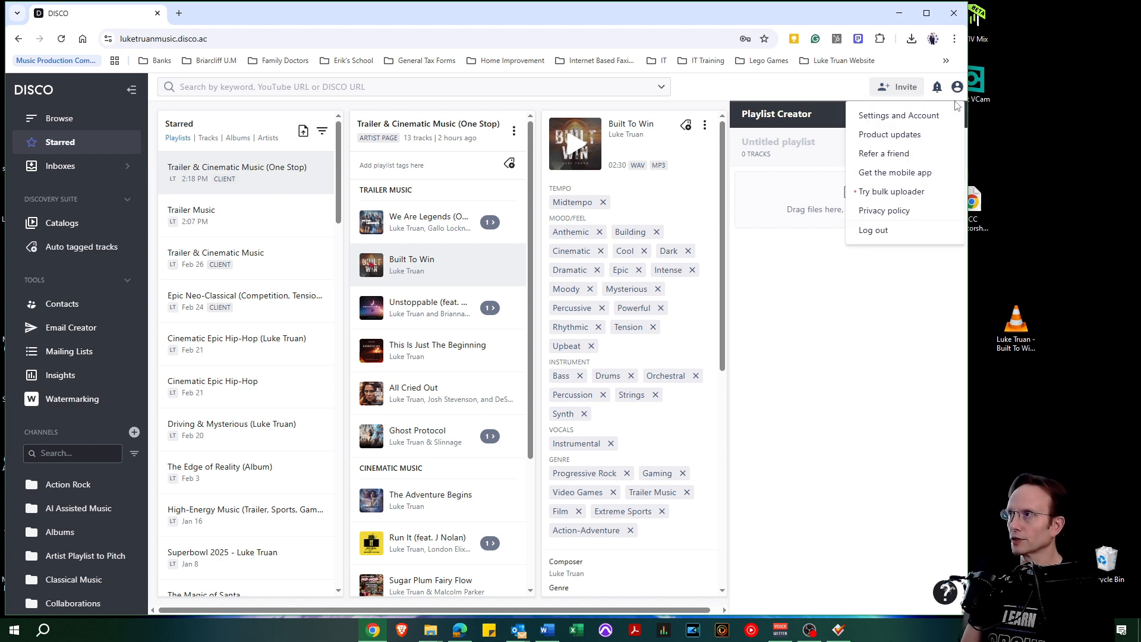
pyautogui.click(925, 117)
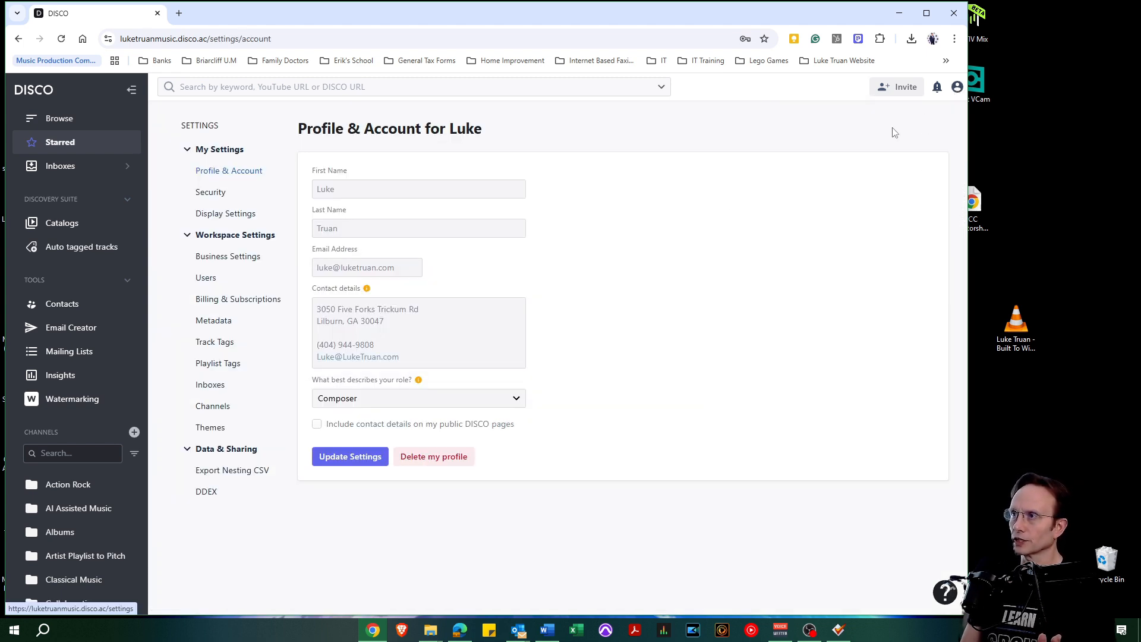
pyautogui.click(241, 256)
pyautogui.scroll(-3, 521, 386)
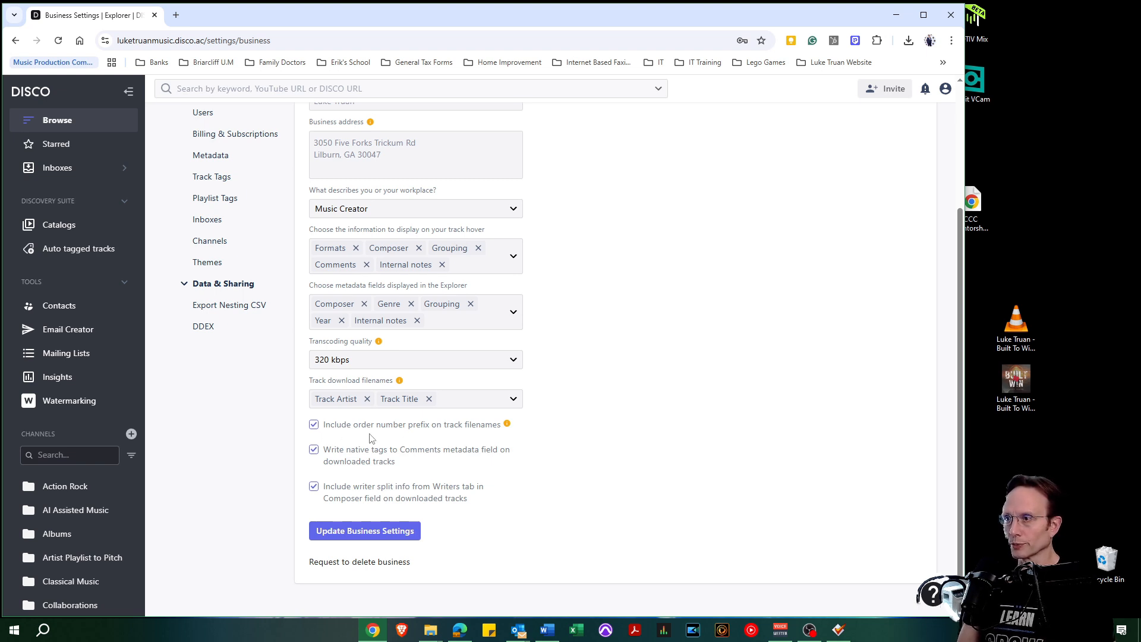
pyautogui.moveTo(507, 436)
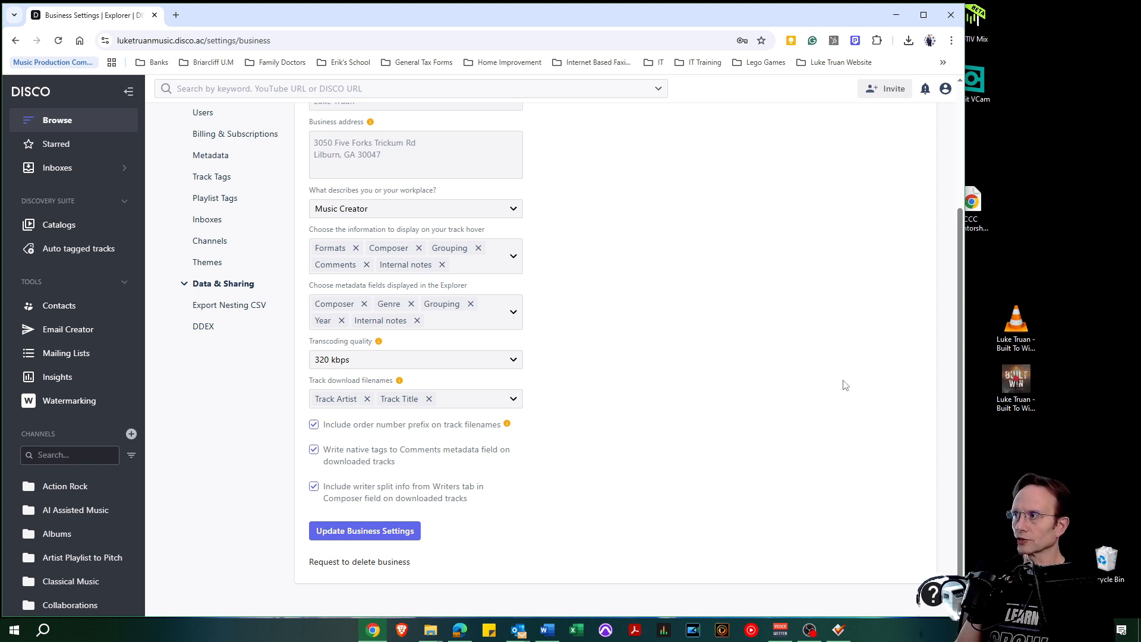
# Open the file properties of the Built To Win MP3 on the desktop and check the Composers entry in its details
pyautogui.doubleClick(1016, 381)
pyautogui.rightClick(1016, 383)
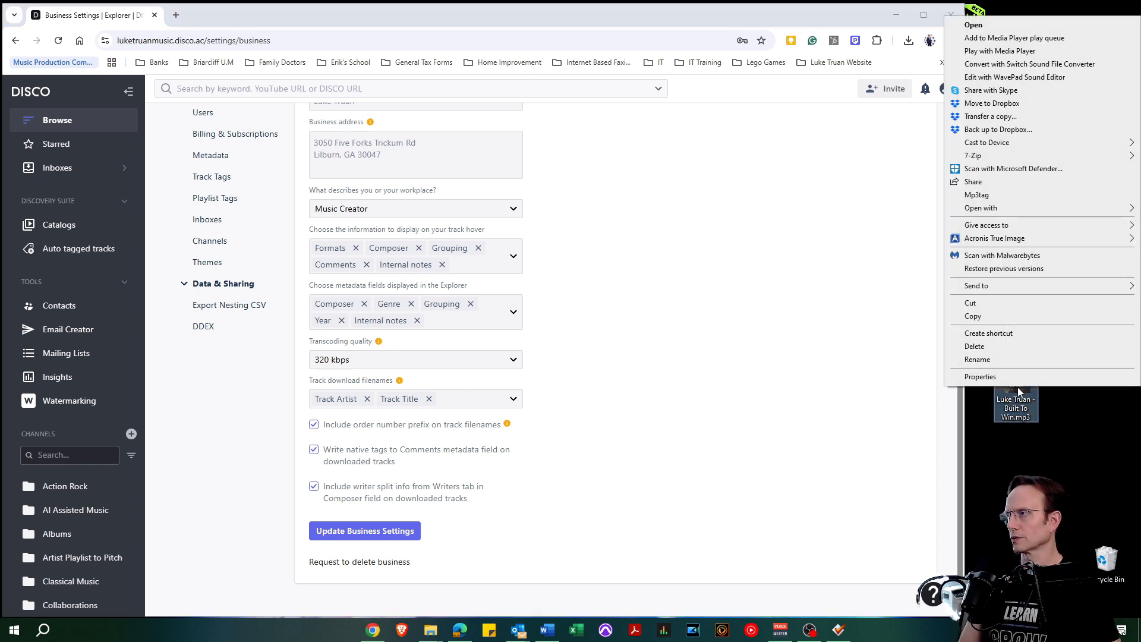
pyautogui.click(1008, 378)
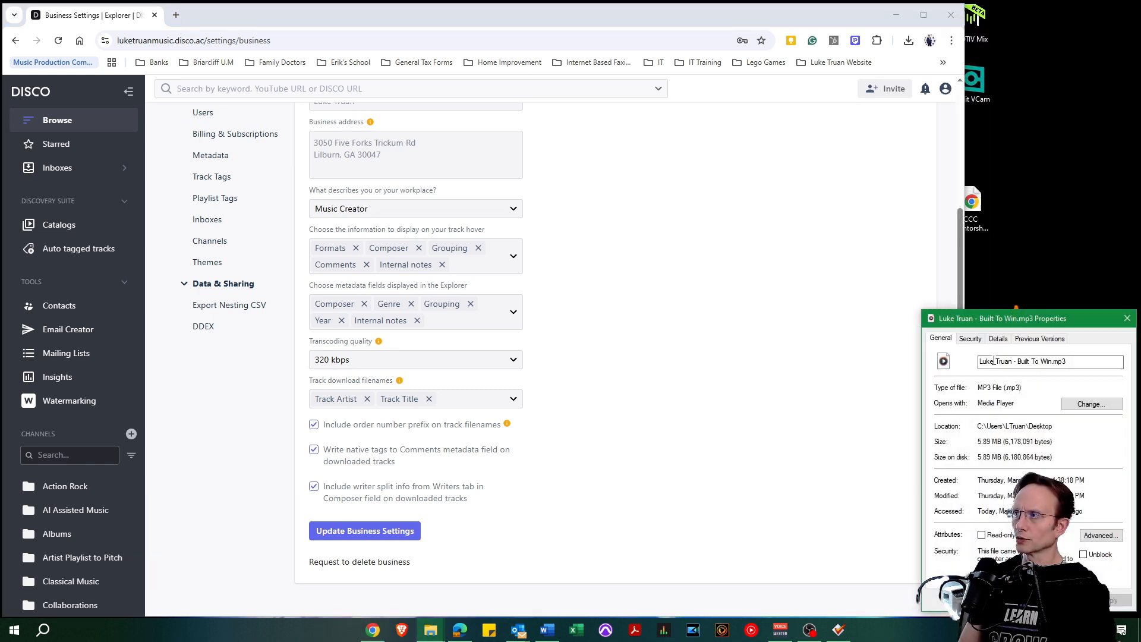
pyautogui.click(998, 337)
pyautogui.moveTo(1012, 323); pyautogui.dragTo(715, 254)
pyautogui.scroll(-7, 741, 433)
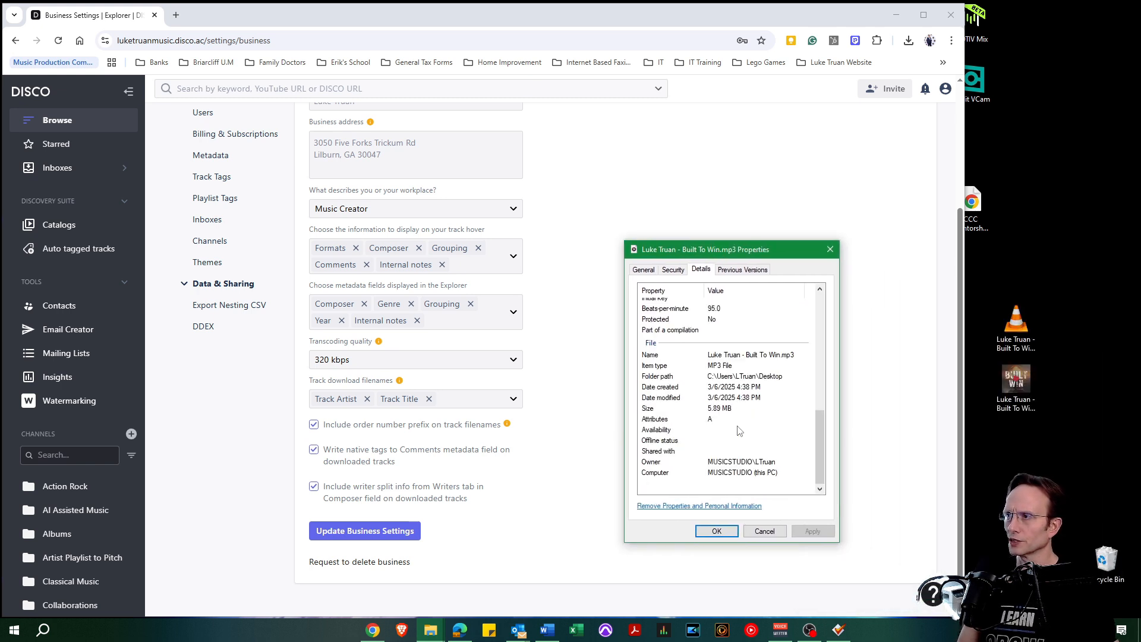
pyautogui.click(737, 337)
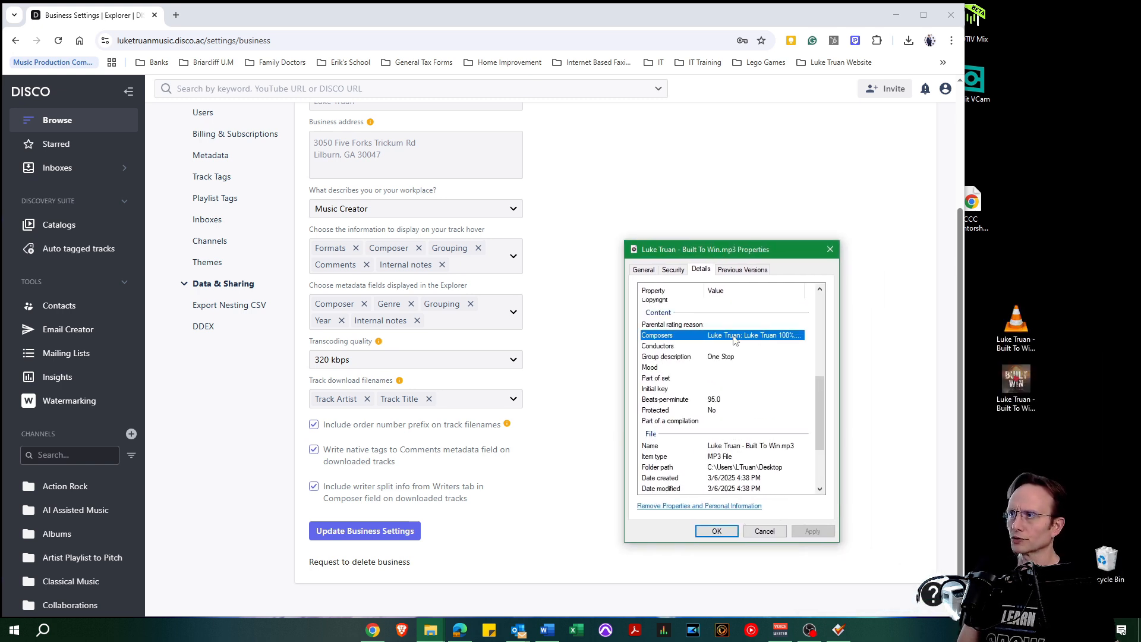